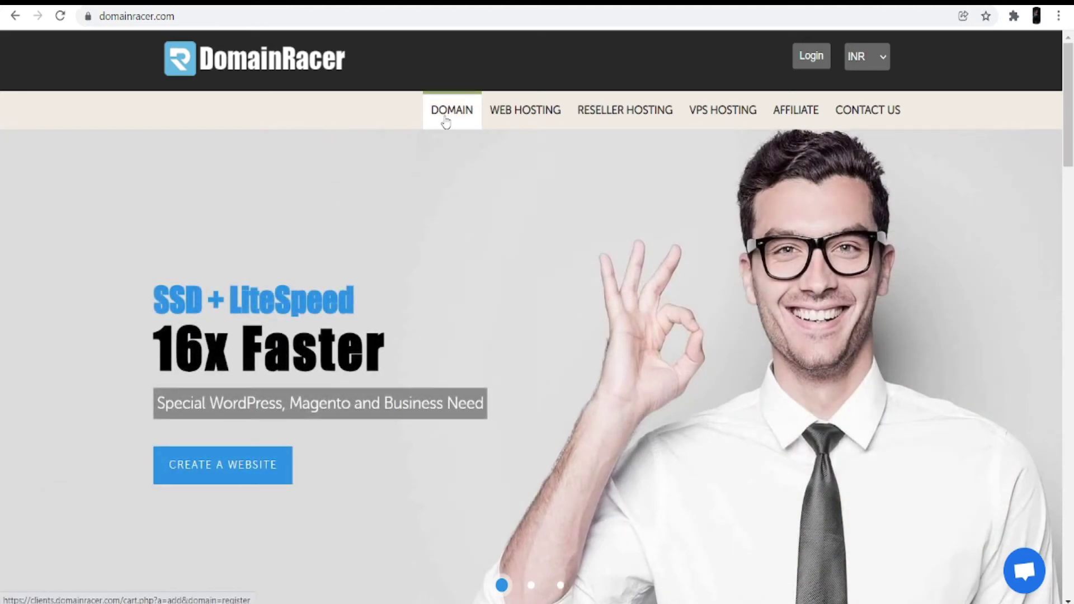
Open DomainRacer's Register Domain page from the DOMAIN menu.
{"action": "left_click", "coordinate": [446, 122]}
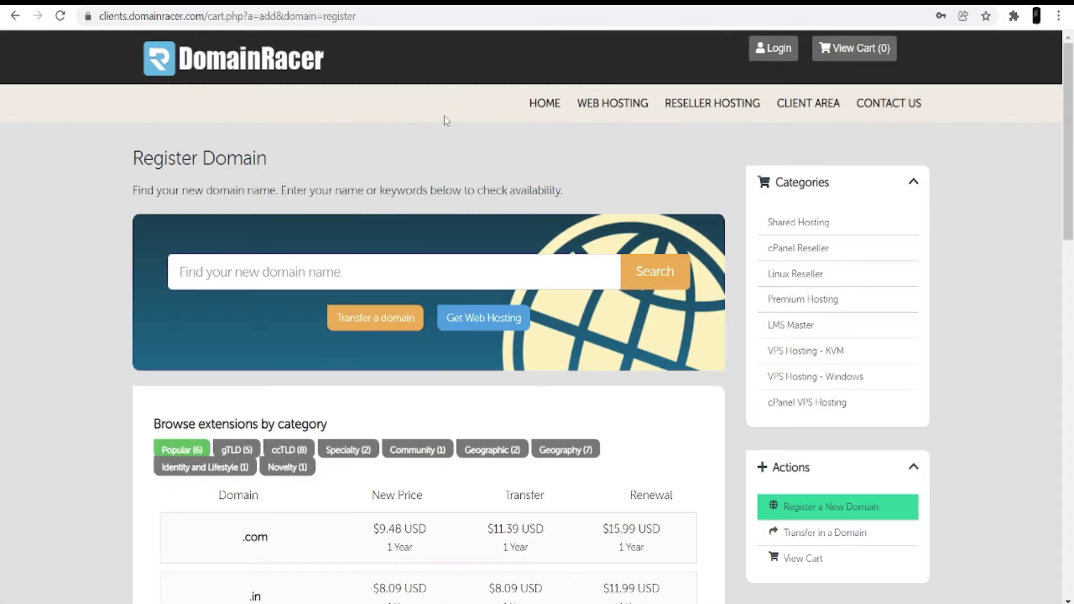
Search DomainRacer for domains matching 'my news'.
{"action": "left_click", "coordinate": [322, 264]}
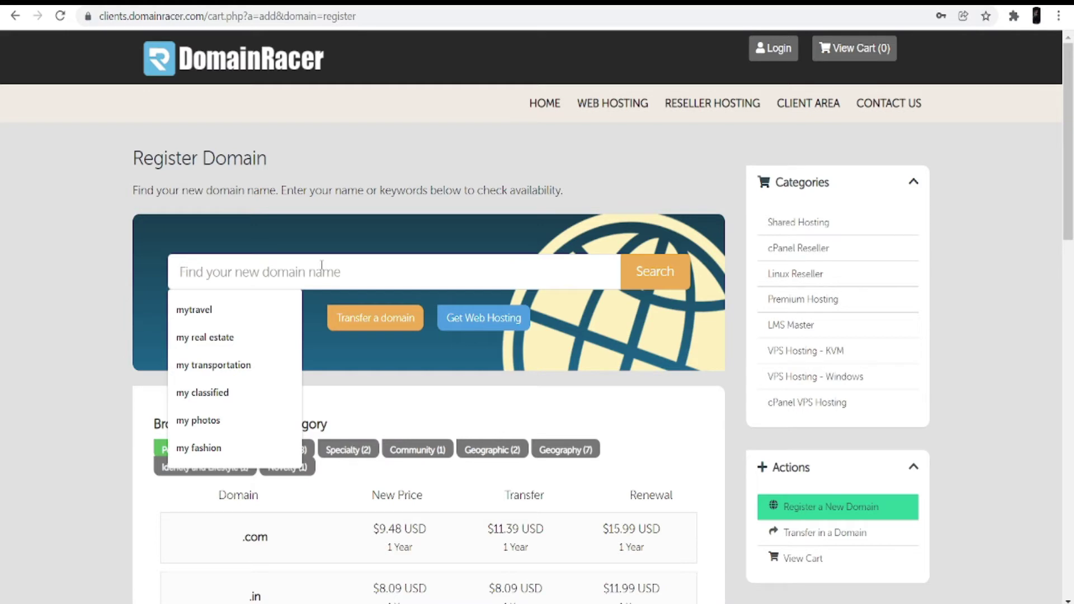
{"action": "type", "text": "my news"}
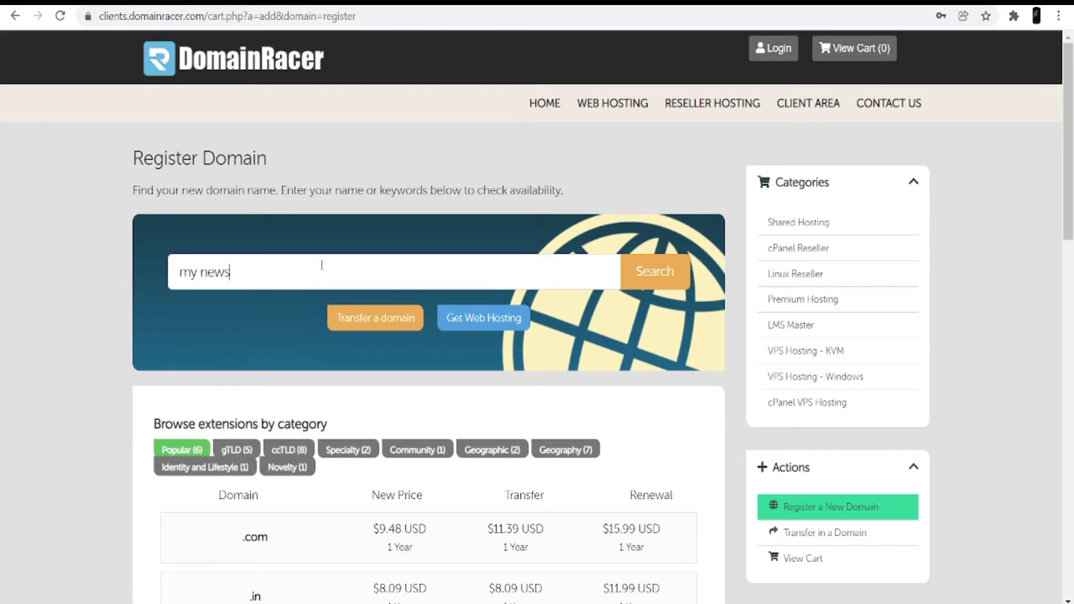
{"action": "key", "text": "Return"}
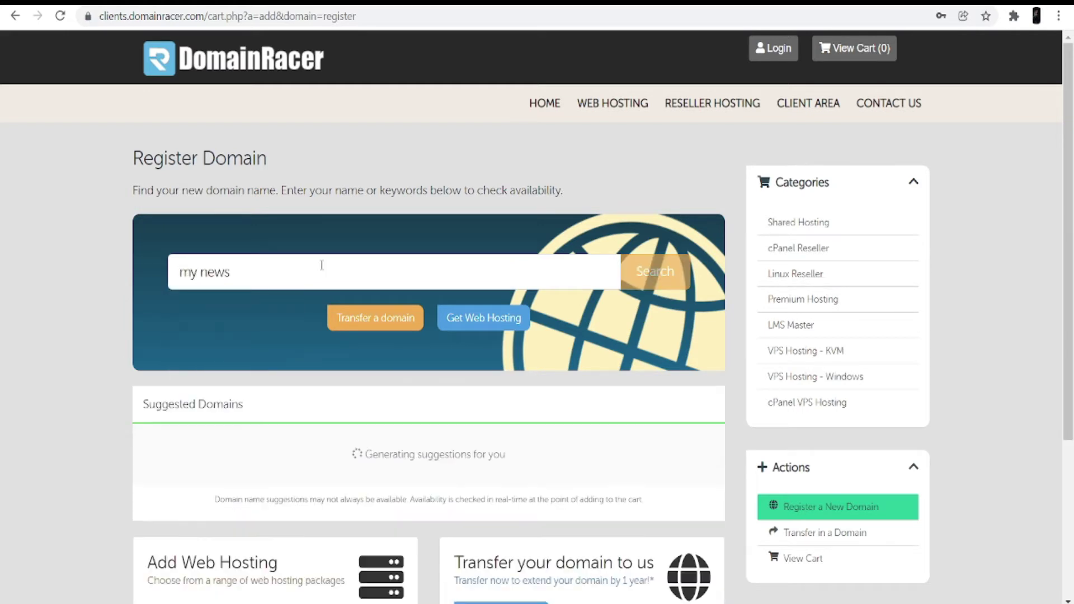
Compare mynewsusa.xyz, my-news-usa.com and mynewsusa.org, then add my-news-usa.com to the cart.
{"action": "scroll", "coordinate": [402, 450], "scroll_direction": "down", "scroll_amount": 4}
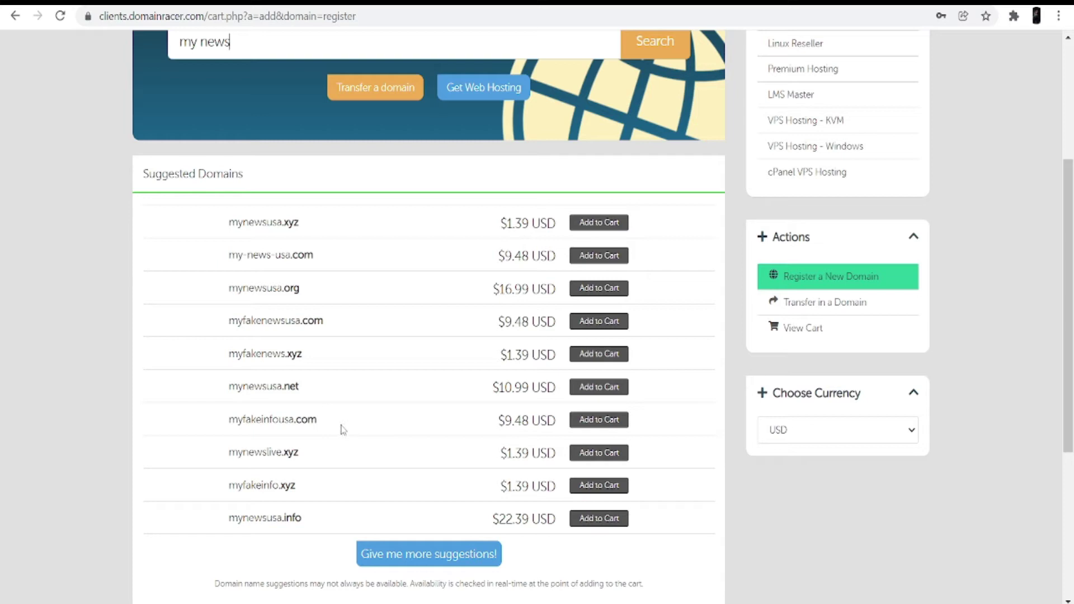
{"action": "left_click_drag", "start_coordinate": [229, 222], "coordinate": [302, 227]}
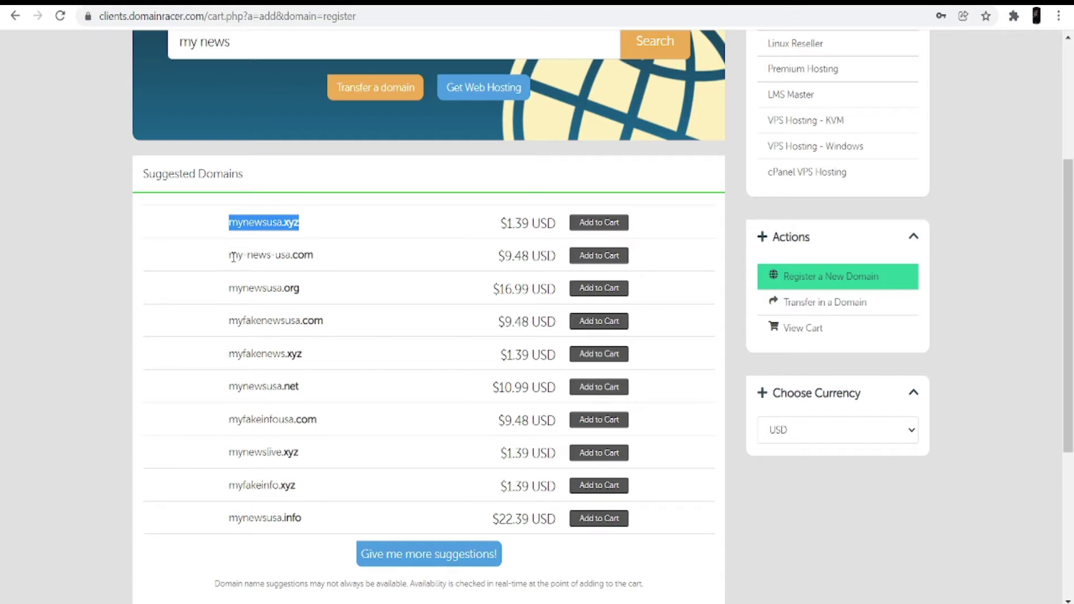
{"action": "left_click_drag", "start_coordinate": [233, 257], "coordinate": [330, 260]}
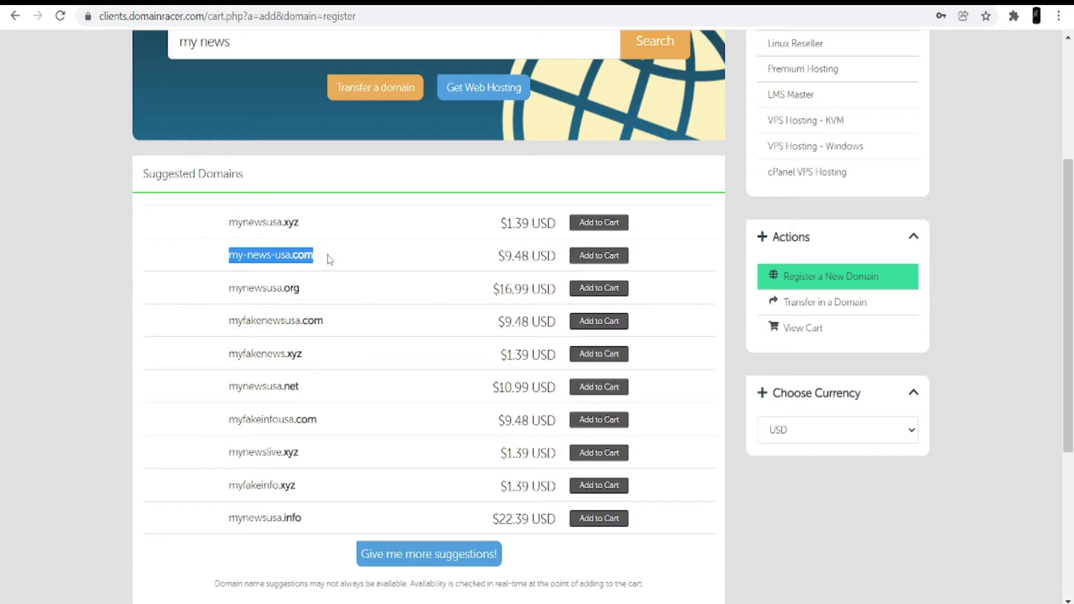
{"action": "left_click", "coordinate": [244, 285]}
{"action": "left_click_drag", "start_coordinate": [244, 285], "coordinate": [303, 292]}
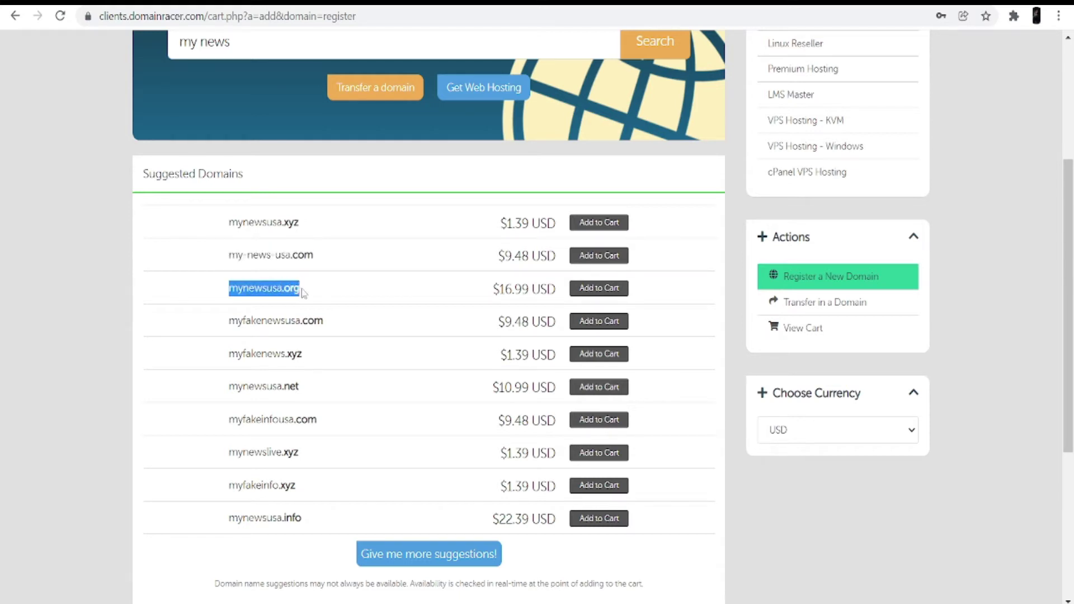
{"action": "scroll", "coordinate": [370, 333], "scroll_direction": "up", "scroll_amount": 4}
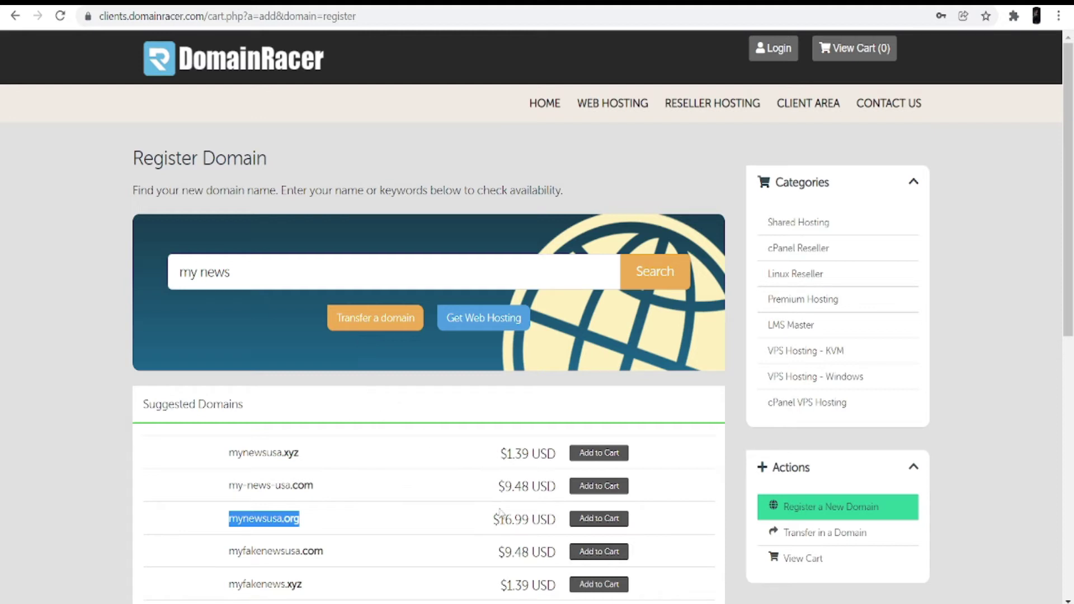
{"action": "left_click", "coordinate": [599, 490]}
In a new tab, reopen the DomainRacer home page and go to its Login page.
{"action": "key", "text": "ctrl+t"}
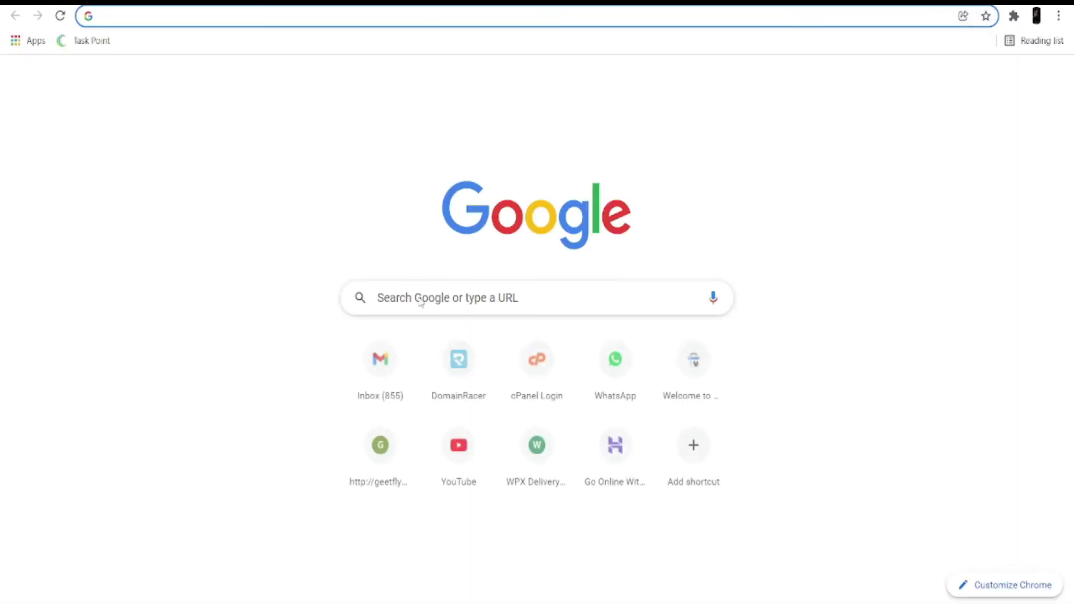
{"action": "left_click", "coordinate": [464, 373]}
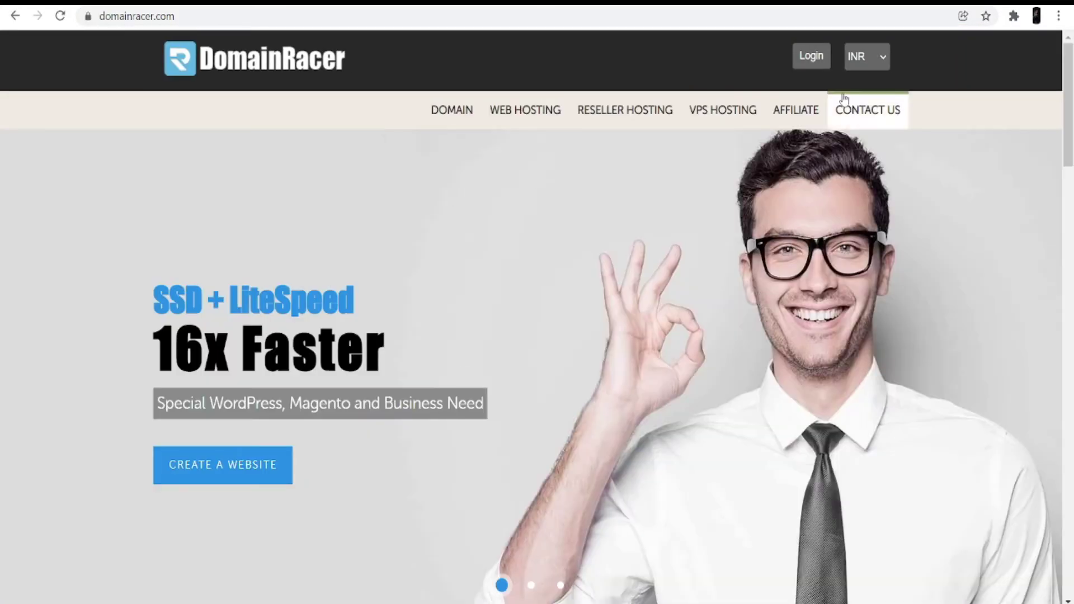
{"action": "left_click", "coordinate": [811, 56]}
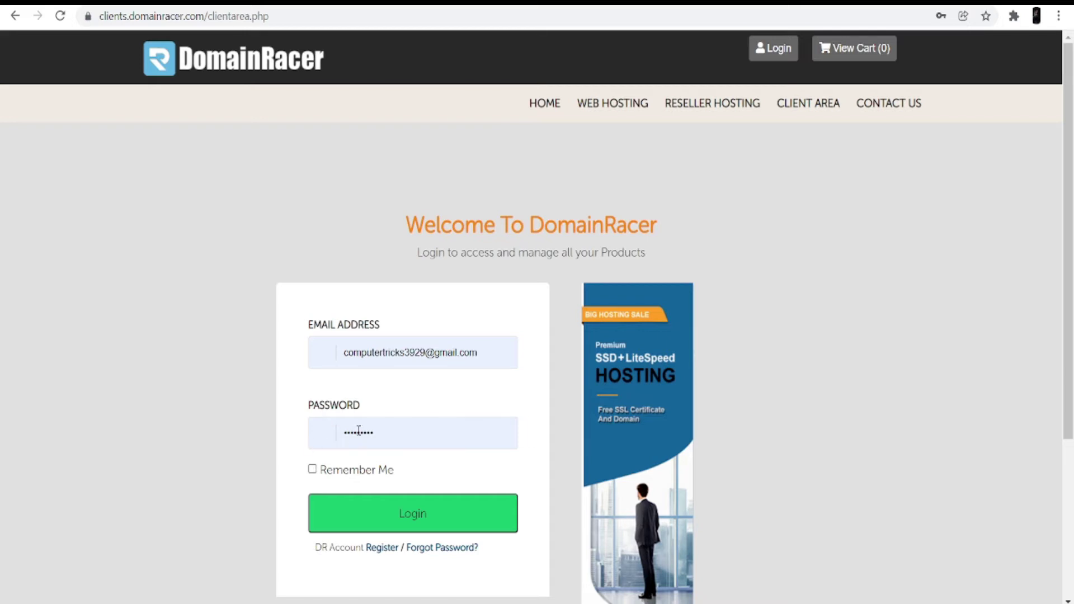
Sign in to the DomainRacer client area and log in to the hosting service's cPanel.
{"action": "left_click", "coordinate": [374, 518]}
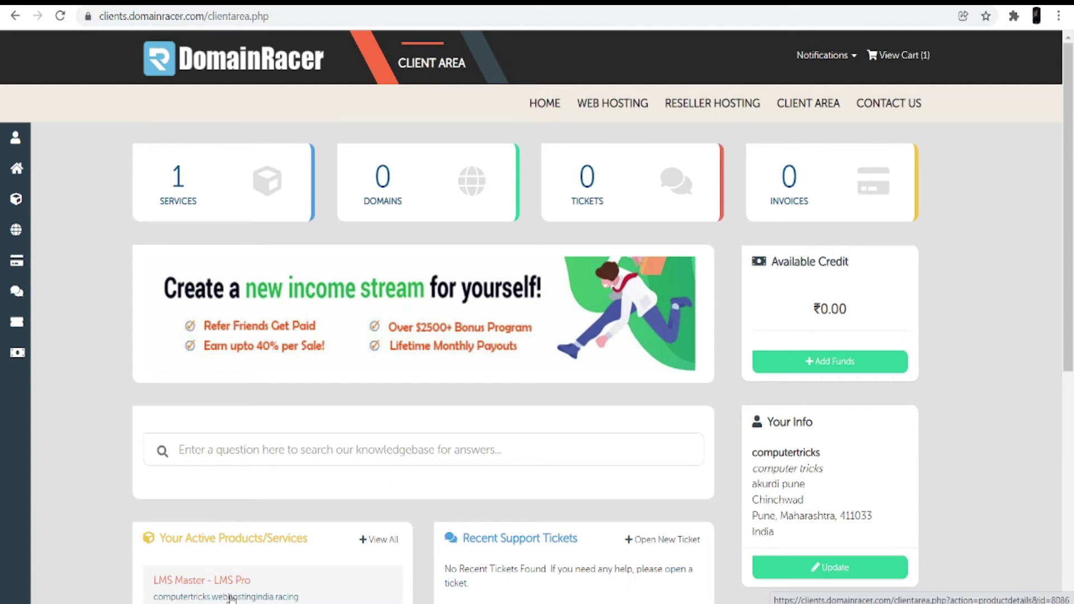
{"action": "scroll", "coordinate": [300, 486], "scroll_direction": "down", "scroll_amount": 3}
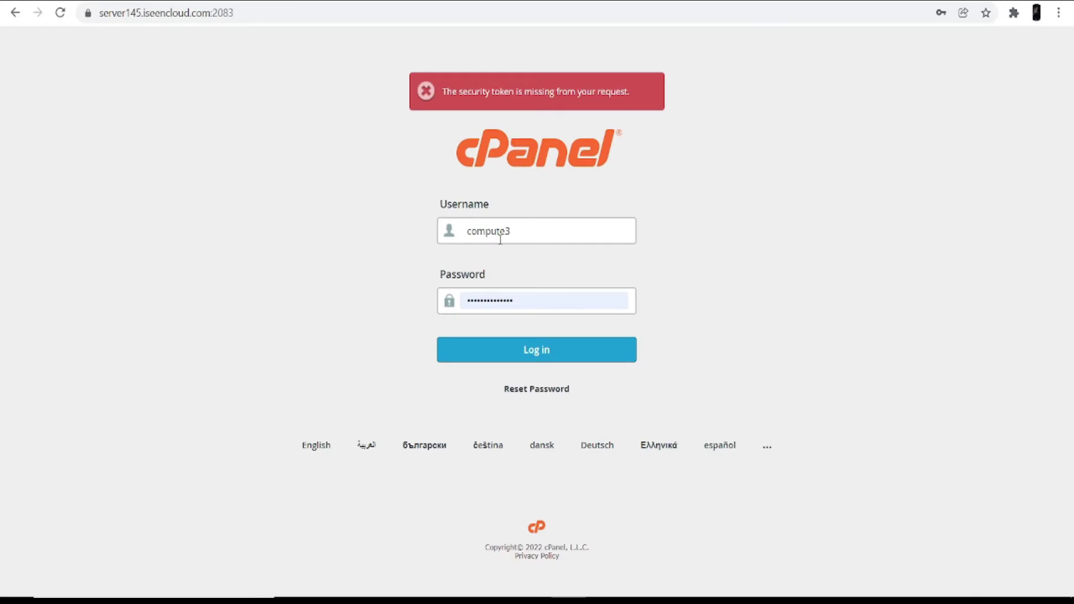
{"action": "left_click", "coordinate": [541, 352]}
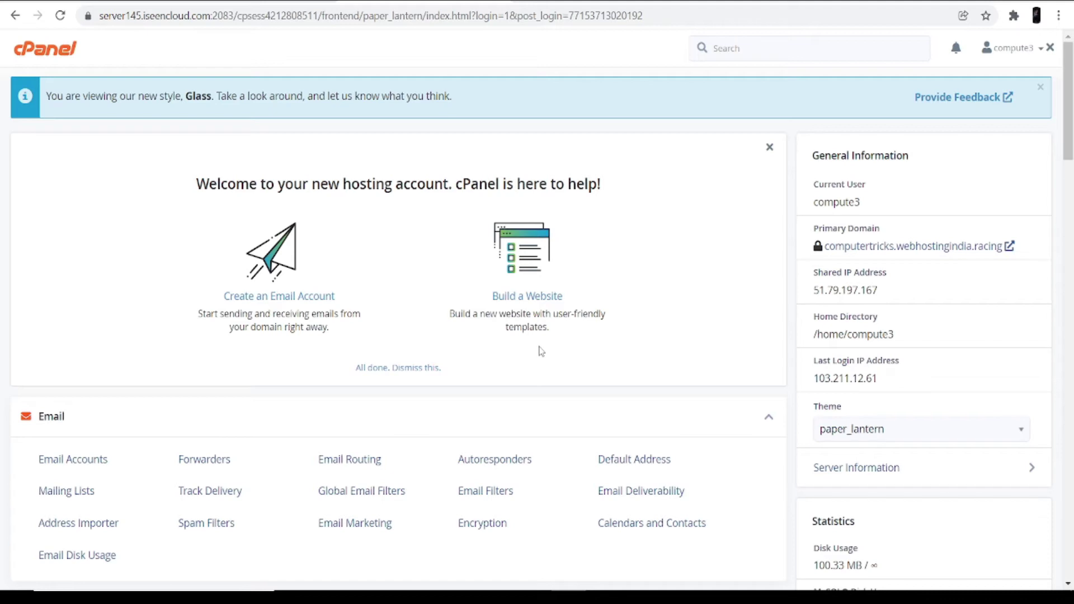
Launch WordPress Manager by Domainracer from cPanel's Software section.
{"action": "scroll", "coordinate": [511, 364], "scroll_direction": "down", "scroll_amount": 10}
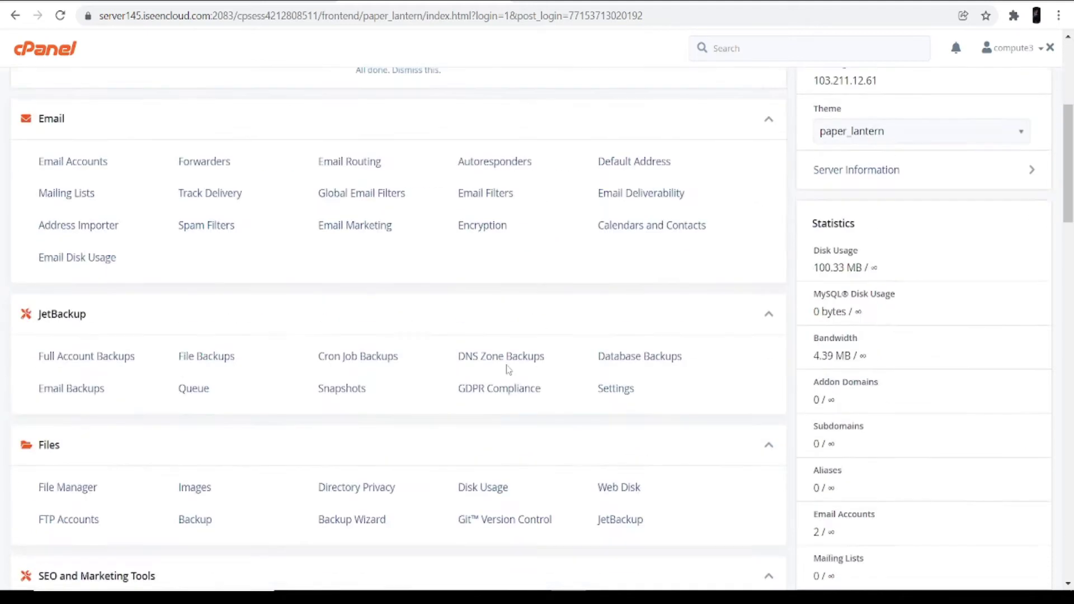
{"action": "scroll", "coordinate": [507, 364], "scroll_direction": "down", "scroll_amount": 12}
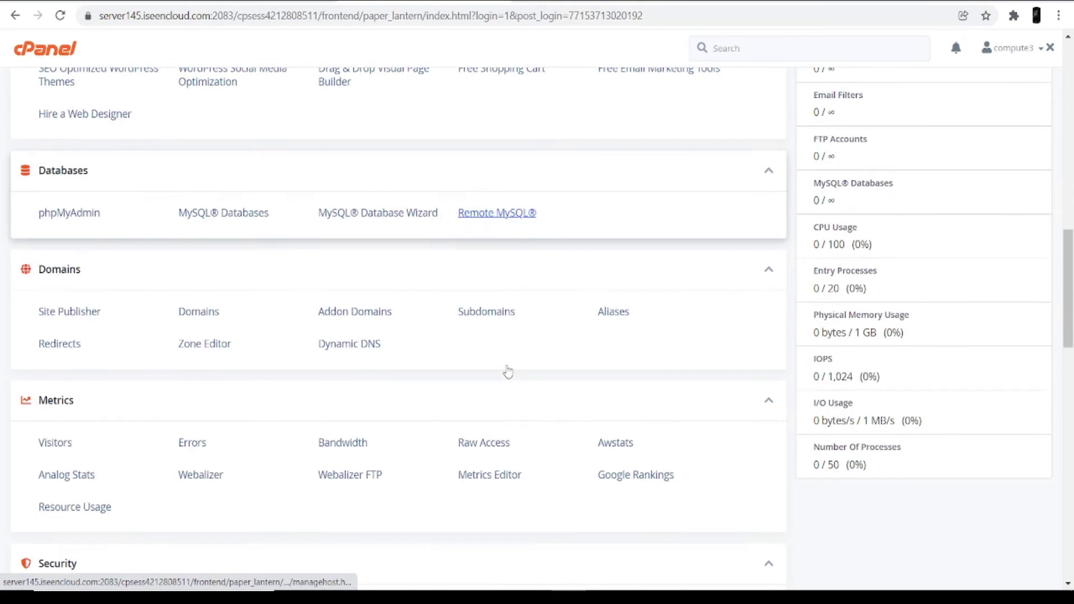
{"action": "scroll", "coordinate": [506, 369], "scroll_direction": "down", "scroll_amount": 3}
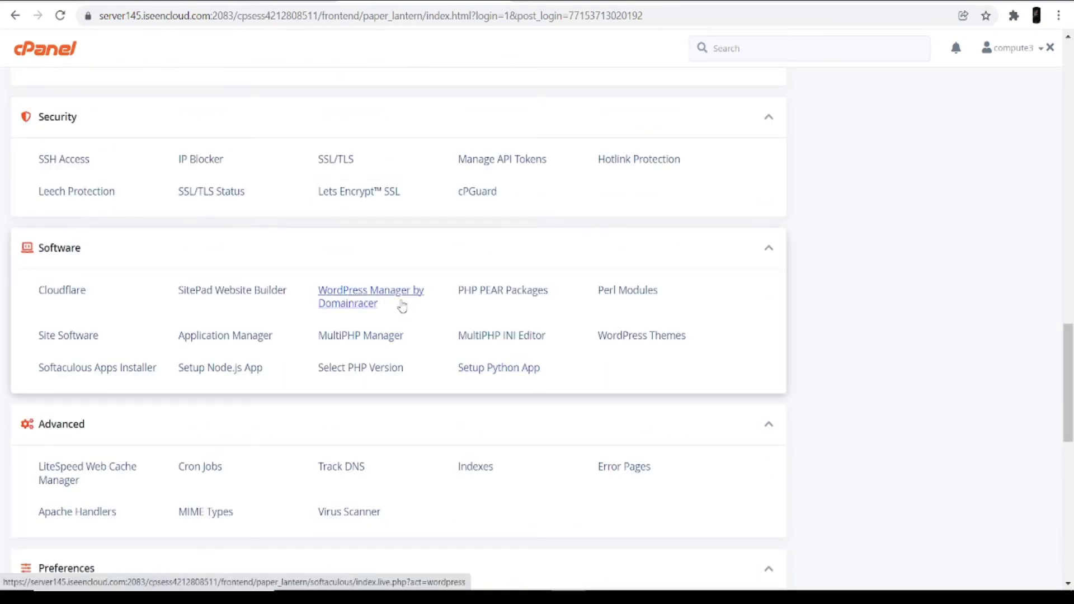
{"action": "left_click", "coordinate": [364, 305]}
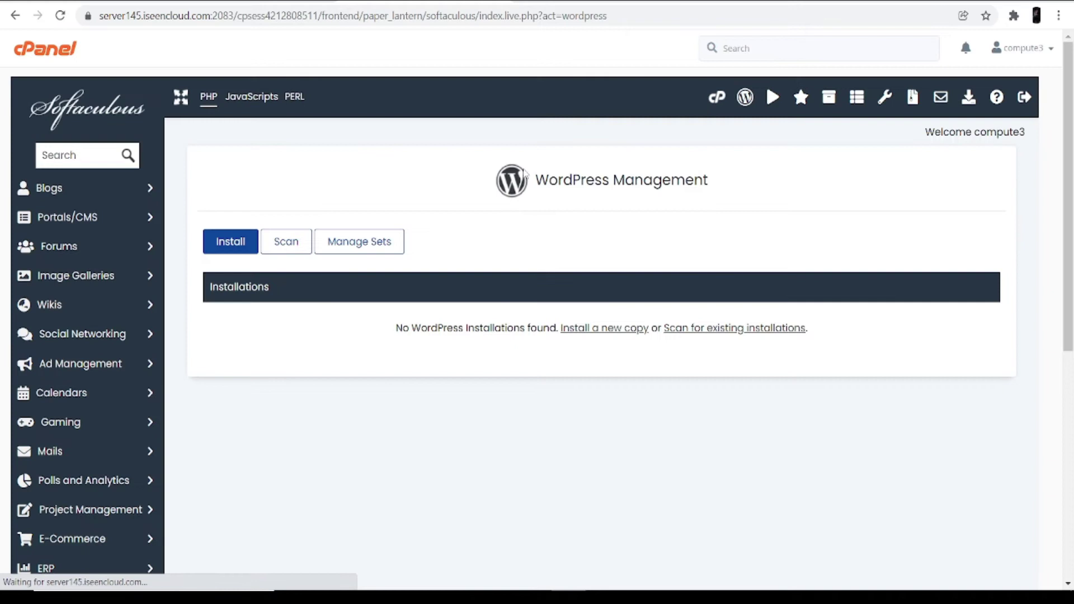
Start a new WordPress install from WordPress Management and review the version options.
{"action": "left_click_drag", "start_coordinate": [536, 180], "coordinate": [744, 185]}
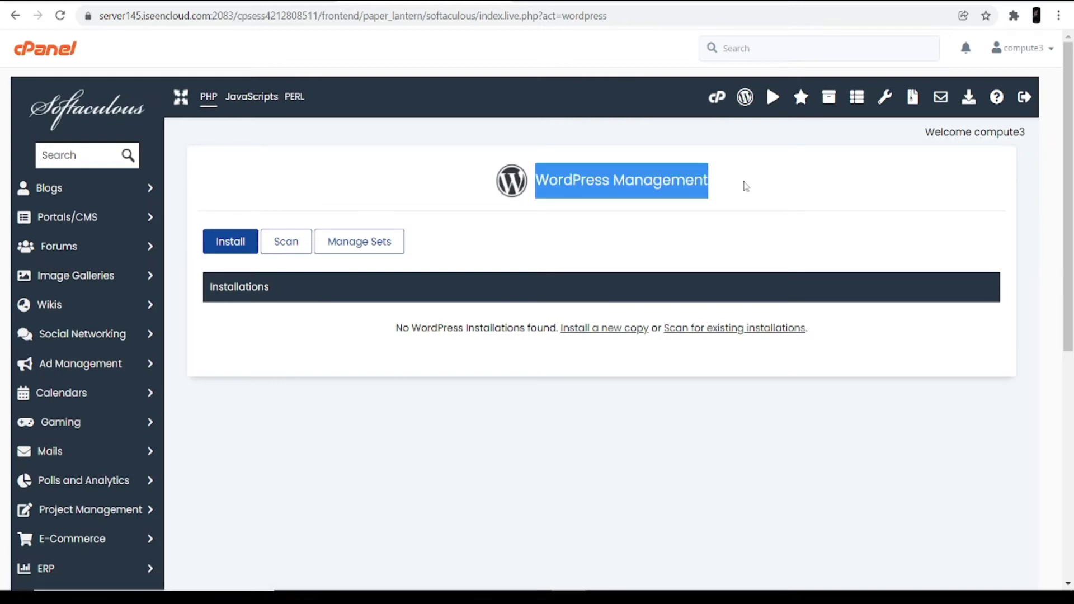
{"action": "left_click", "coordinate": [529, 255]}
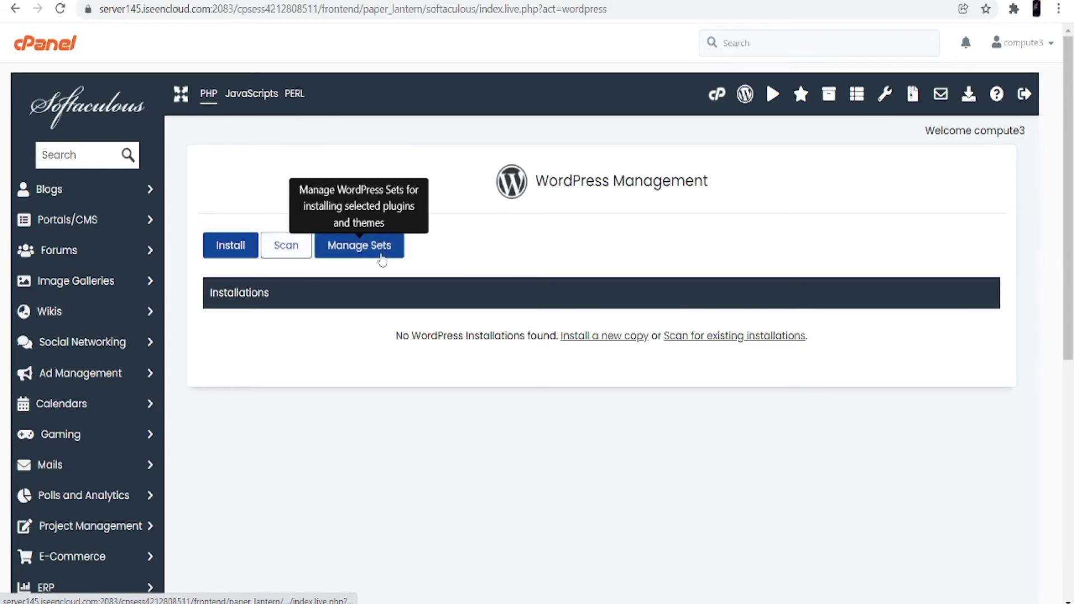
{"action": "left_click", "coordinate": [240, 250]}
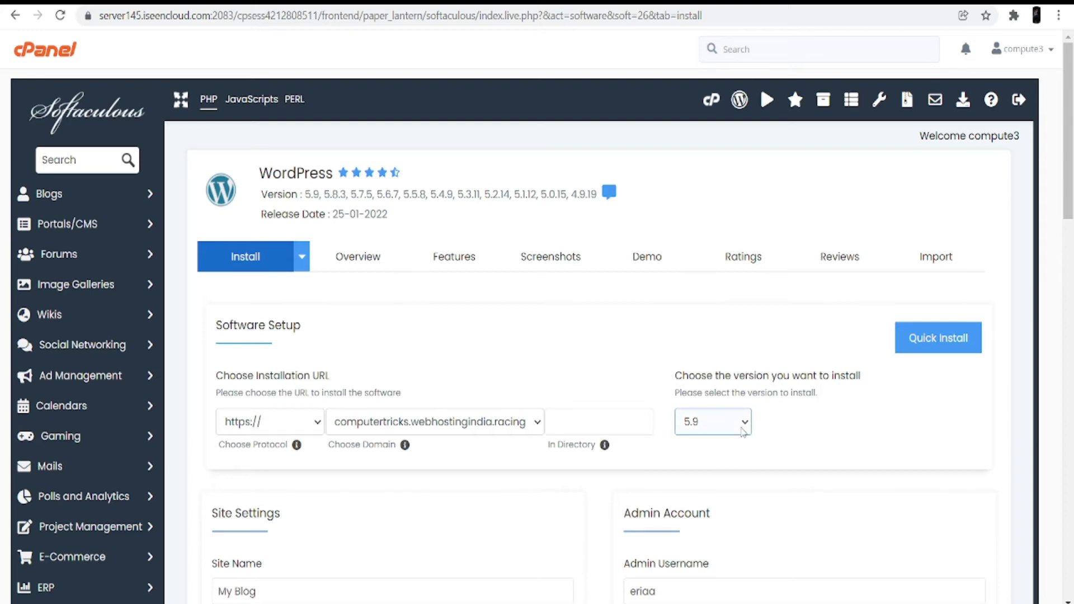
{"action": "left_click", "coordinate": [743, 431]}
Keep WordPress 5.9 and rename the site from 'My Blog' to 'My news'.
{"action": "left_click", "coordinate": [716, 220]}
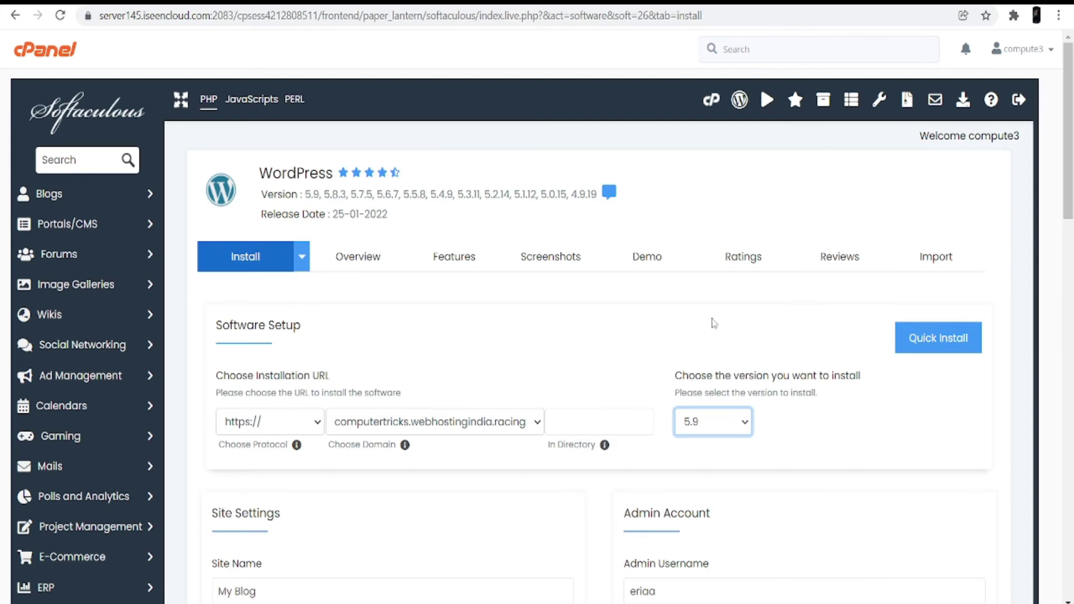
{"action": "scroll", "coordinate": [395, 289], "scroll_direction": "down", "scroll_amount": 5}
{"action": "left_click_drag", "start_coordinate": [372, 285], "coordinate": [157, 288]}
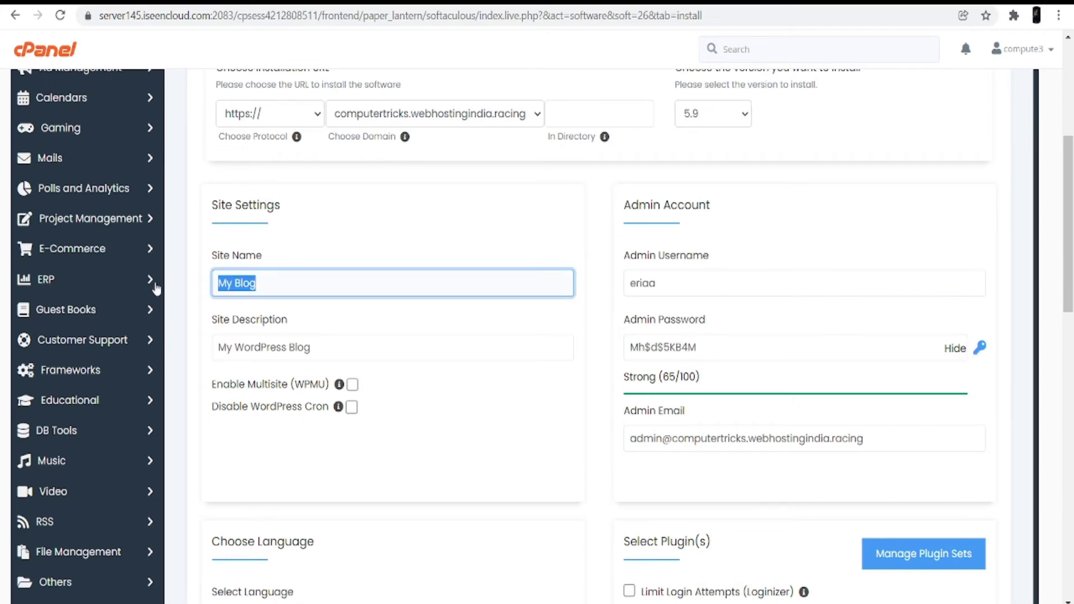
{"action": "key", "text": "BackSpace"}
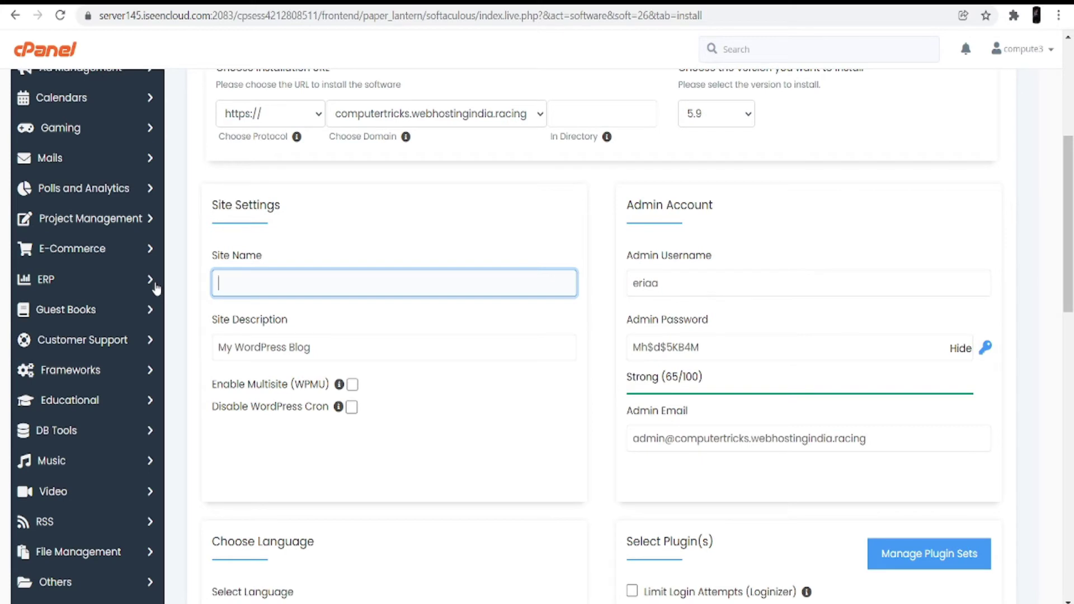
{"action": "type", "text": "My news"}
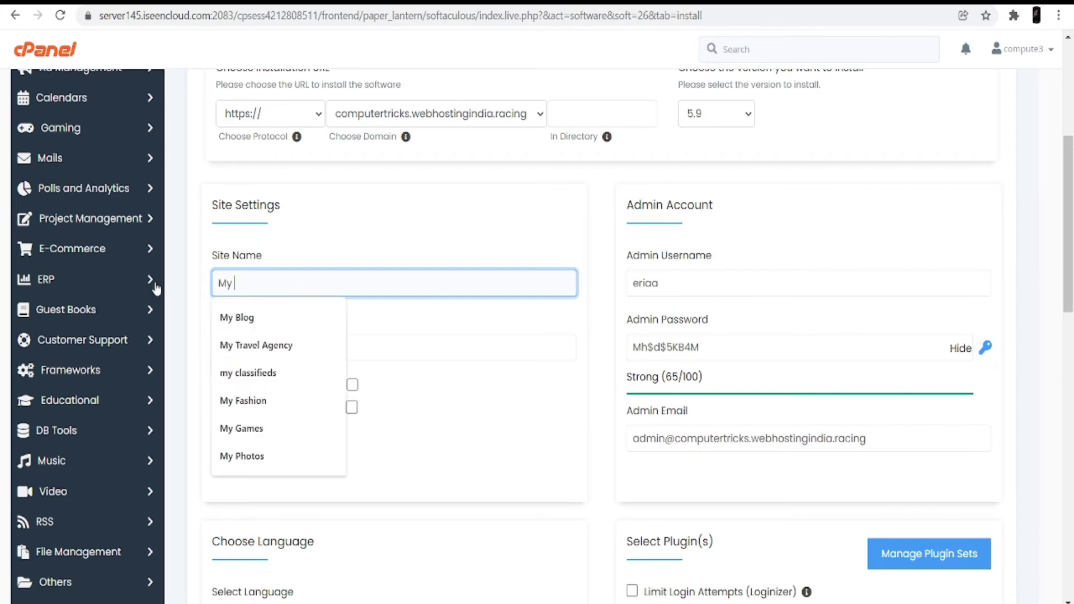
Replace the site description with 'Hey this is my news website'.
{"action": "left_click_drag", "start_coordinate": [314, 347], "coordinate": [211, 364]}
{"action": "key", "text": "BackSpace"}
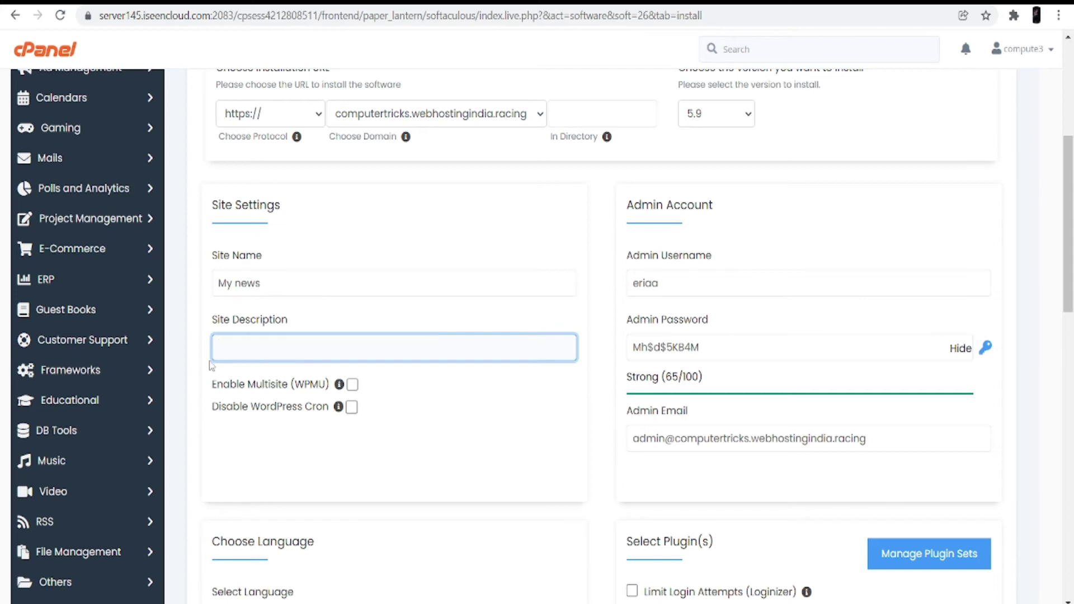
{"action": "left_click", "coordinate": [239, 353]}
{"action": "type", "text": "H"}
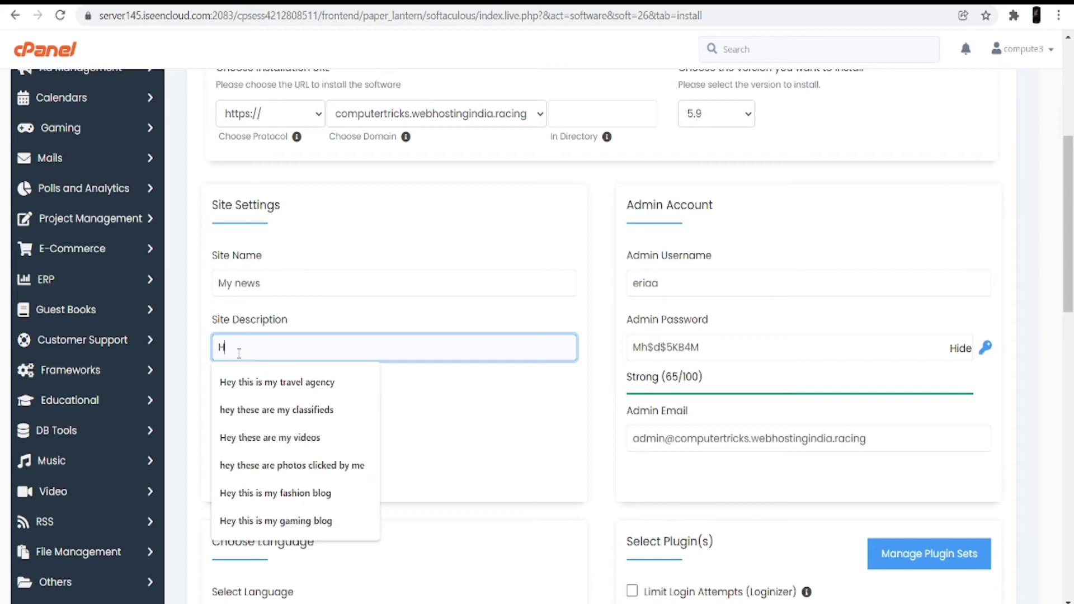
{"action": "type", "text": "ey this i"}
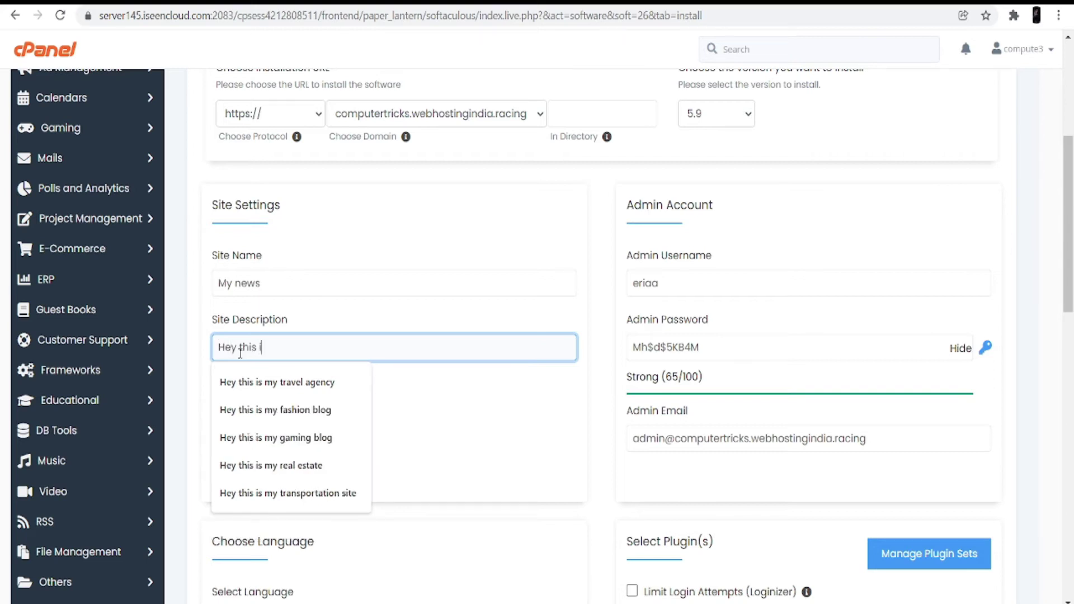
{"action": "type", "text": "s my news website"}
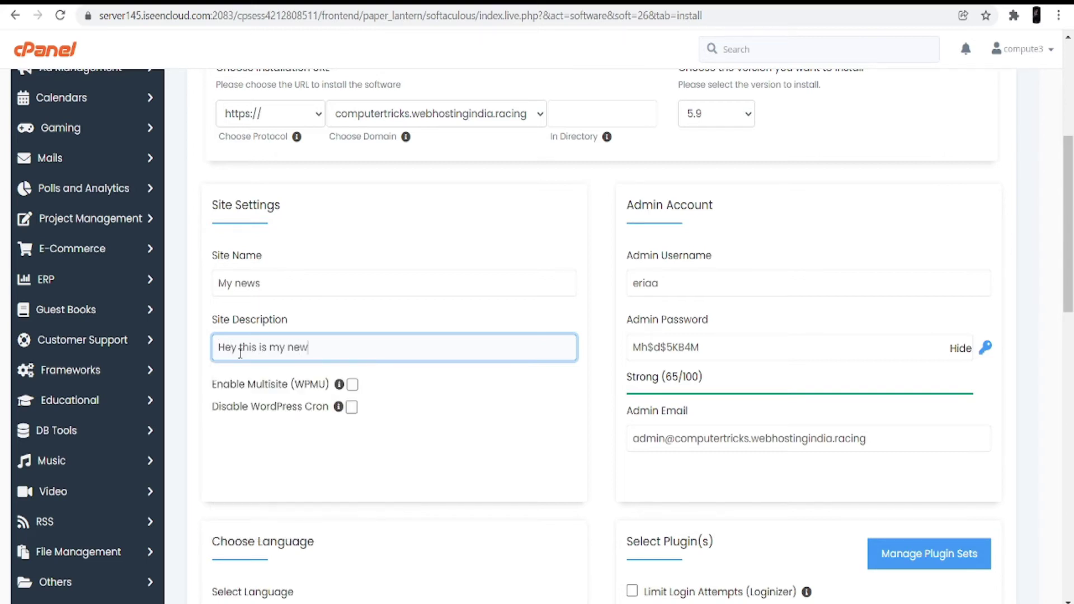
{"action": "left_click", "coordinate": [463, 427]}
Replace the admin username and set a new admin password.
{"action": "double_click", "coordinate": [660, 292]}
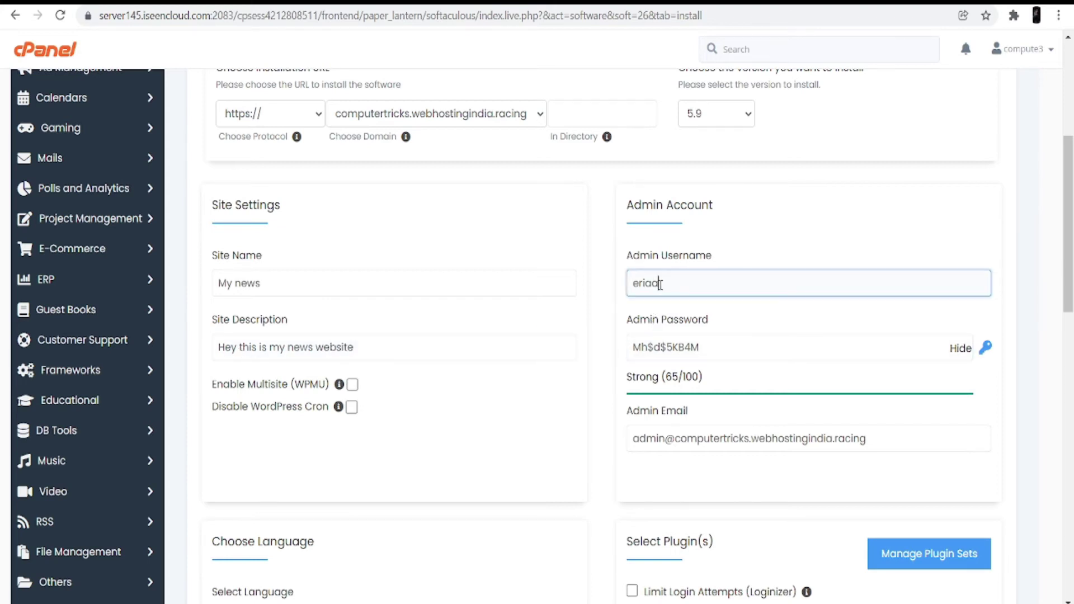
{"action": "key", "text": "BackSpace"}
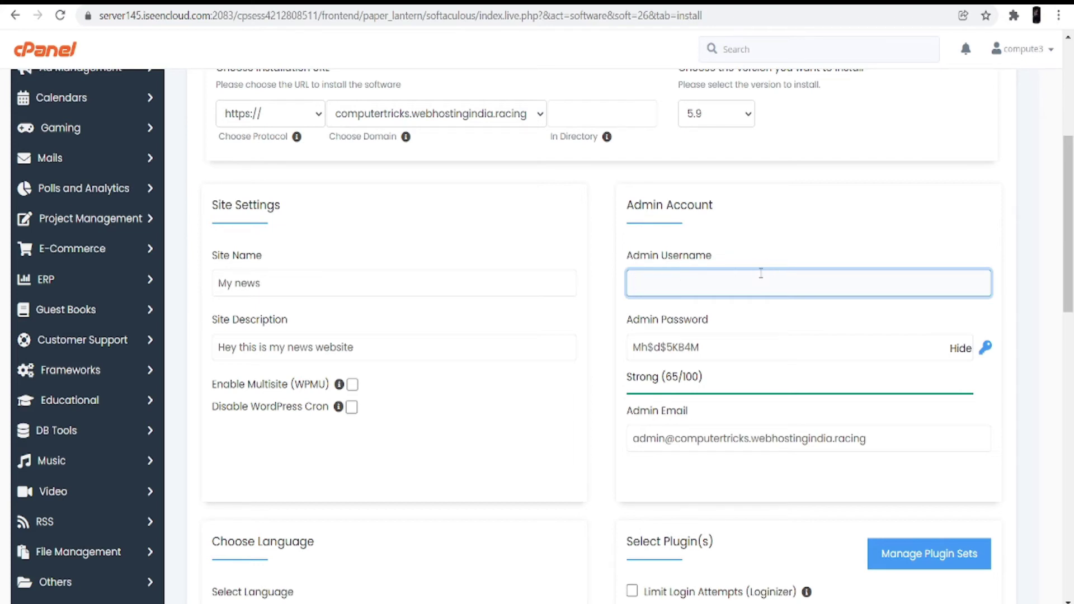
{"action": "type", "text": "admi"}
{"action": "left_click", "coordinate": [721, 343]}
{"action": "key", "text": "ctrl+a"}
{"action": "type", "text": "admin"}
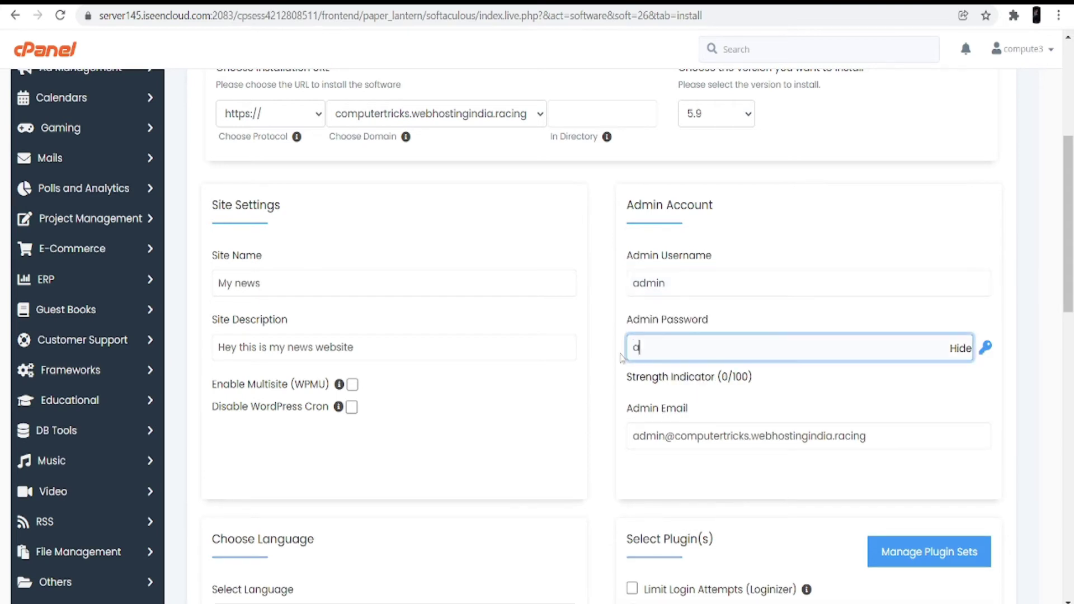
{"action": "left_click", "coordinate": [529, 438]}
Check the site language option and open the full theme gallery.
{"action": "scroll", "coordinate": [531, 437], "scroll_direction": "down", "scroll_amount": 3}
{"action": "scroll", "coordinate": [531, 437], "scroll_direction": "down", "scroll_amount": 2}
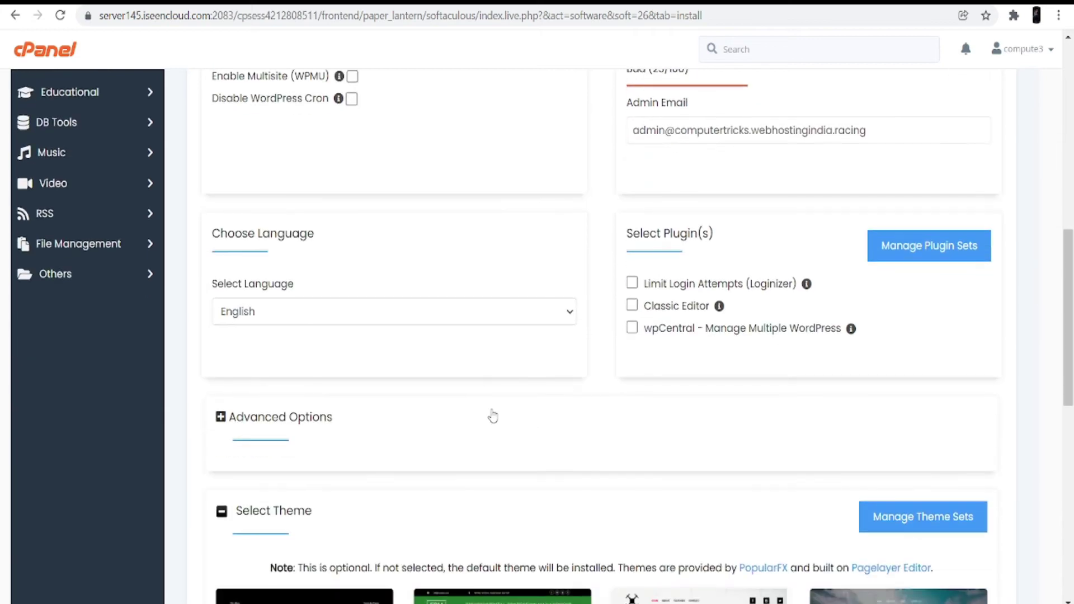
{"action": "left_click", "coordinate": [369, 312]}
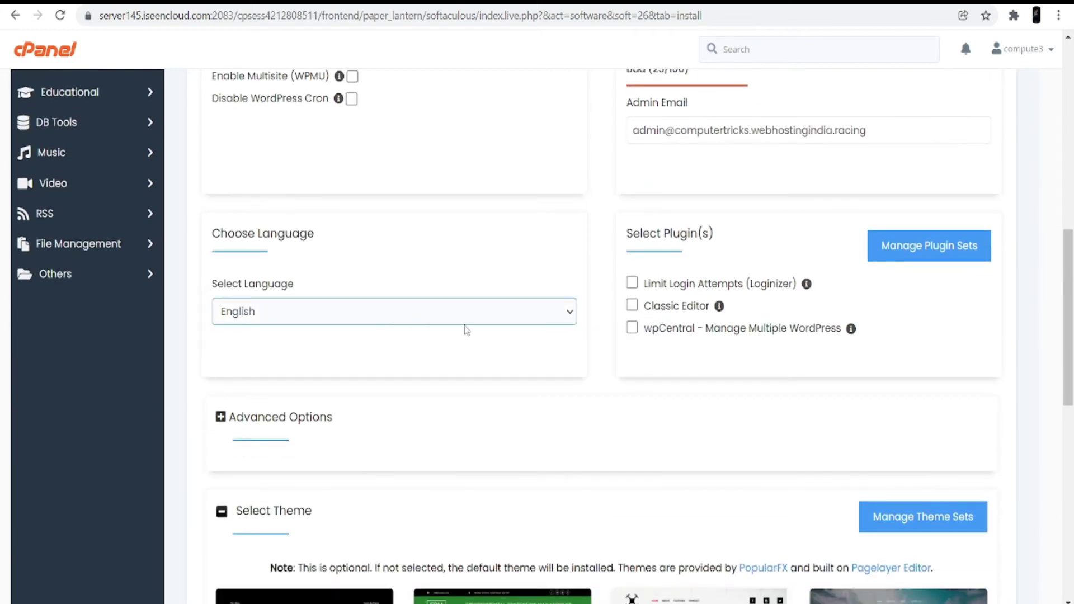
{"action": "scroll", "coordinate": [464, 327], "scroll_direction": "down", "scroll_amount": 3}
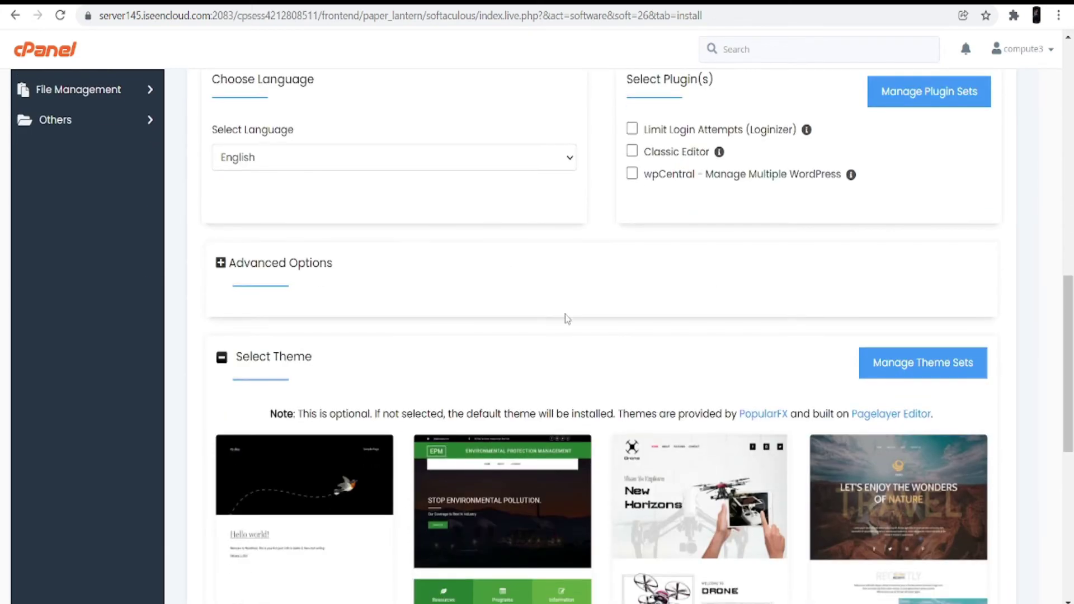
{"action": "scroll", "coordinate": [566, 316], "scroll_direction": "down", "scroll_amount": 5}
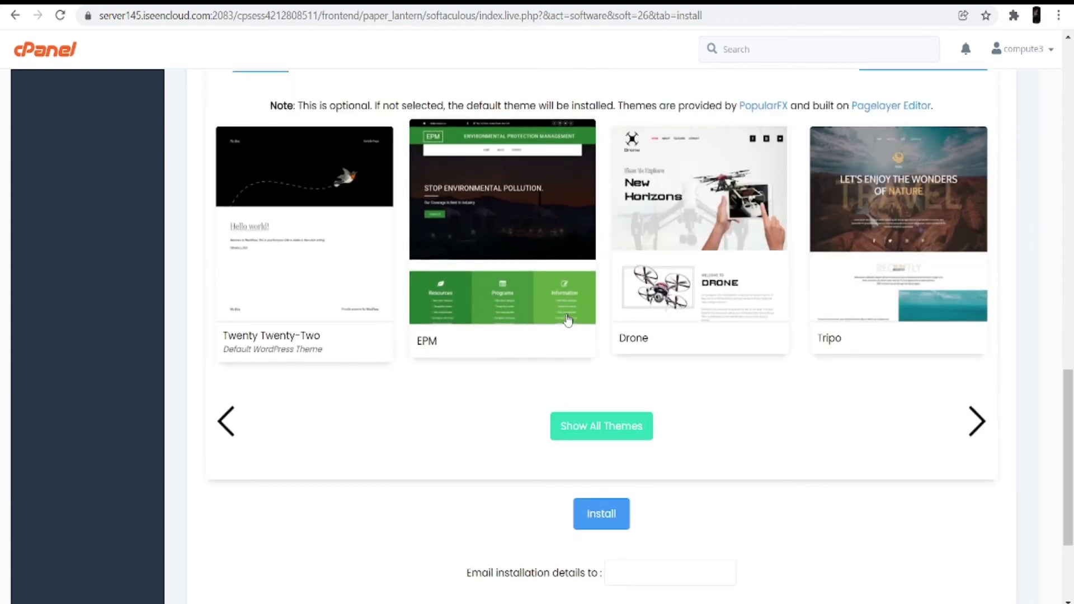
{"action": "scroll", "coordinate": [615, 422], "scroll_direction": "down", "scroll_amount": 1}
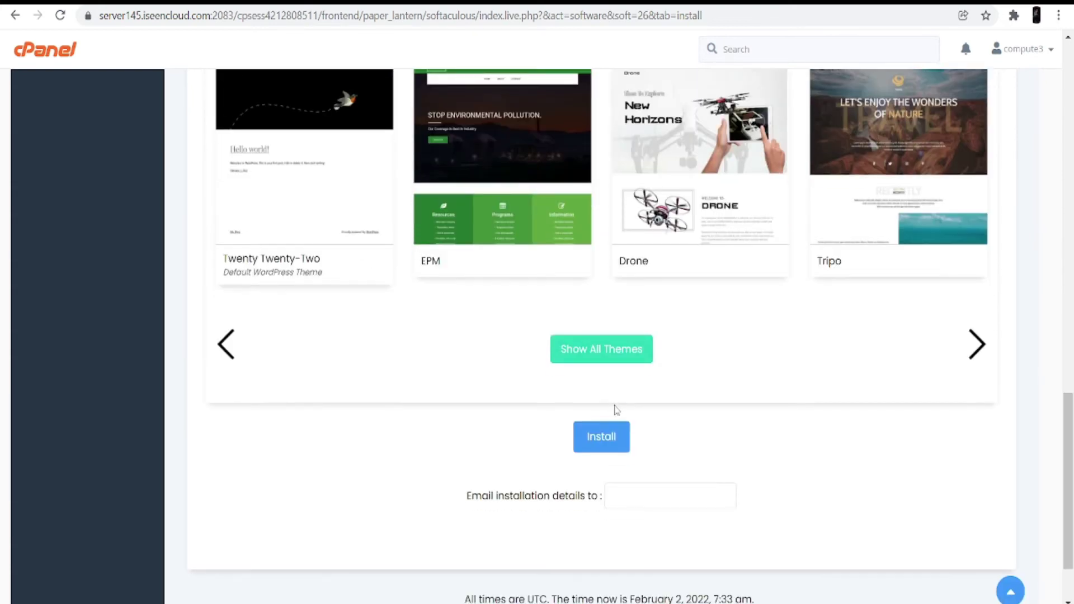
{"action": "scroll", "coordinate": [616, 411], "scroll_direction": "up", "scroll_amount": 1}
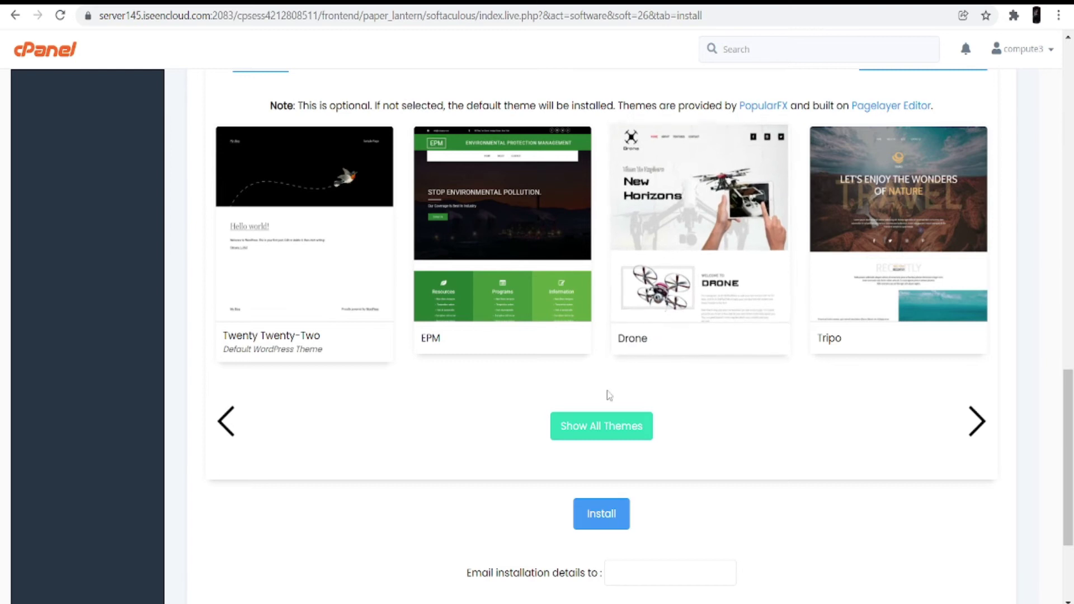
{"action": "left_click", "coordinate": [628, 425]}
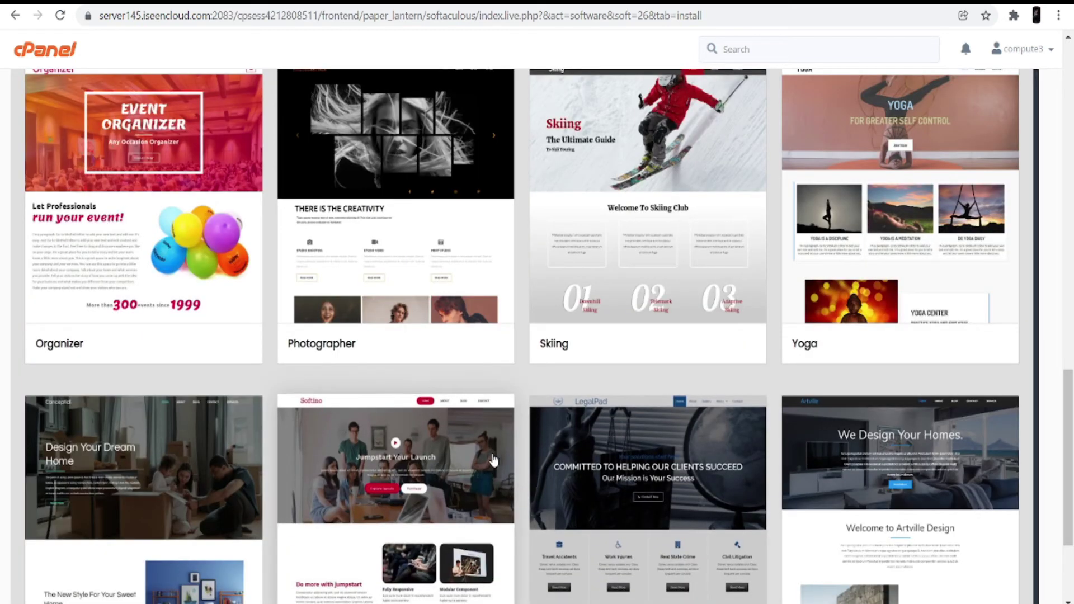
Filter the themes by 'news' and open the Cater theme's details.
{"action": "scroll", "coordinate": [491, 464], "scroll_direction": "up", "scroll_amount": 5}
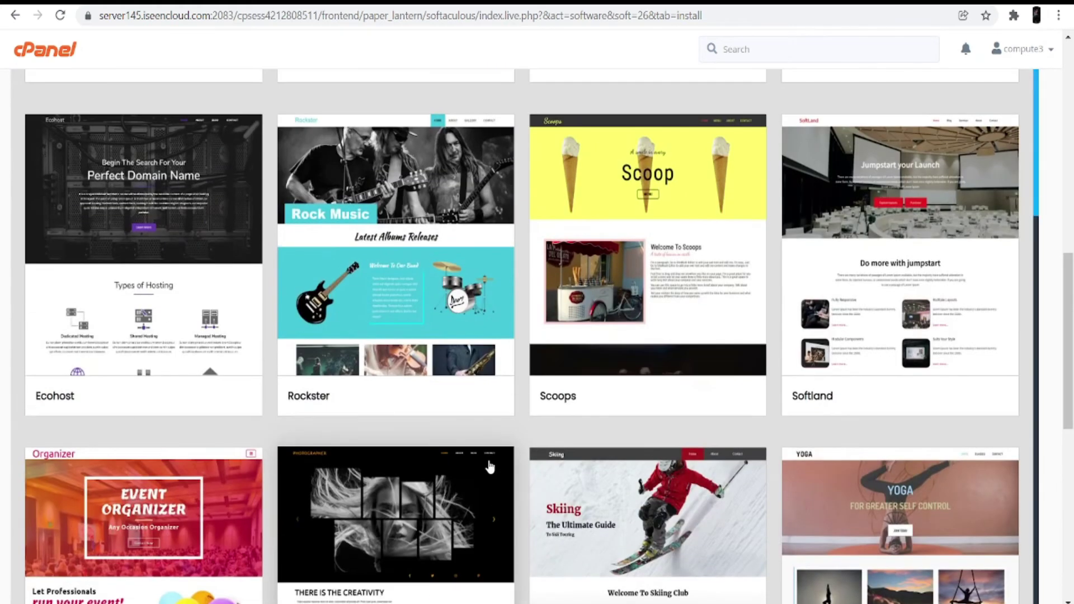
{"action": "scroll", "coordinate": [490, 466], "scroll_direction": "up", "scroll_amount": 1}
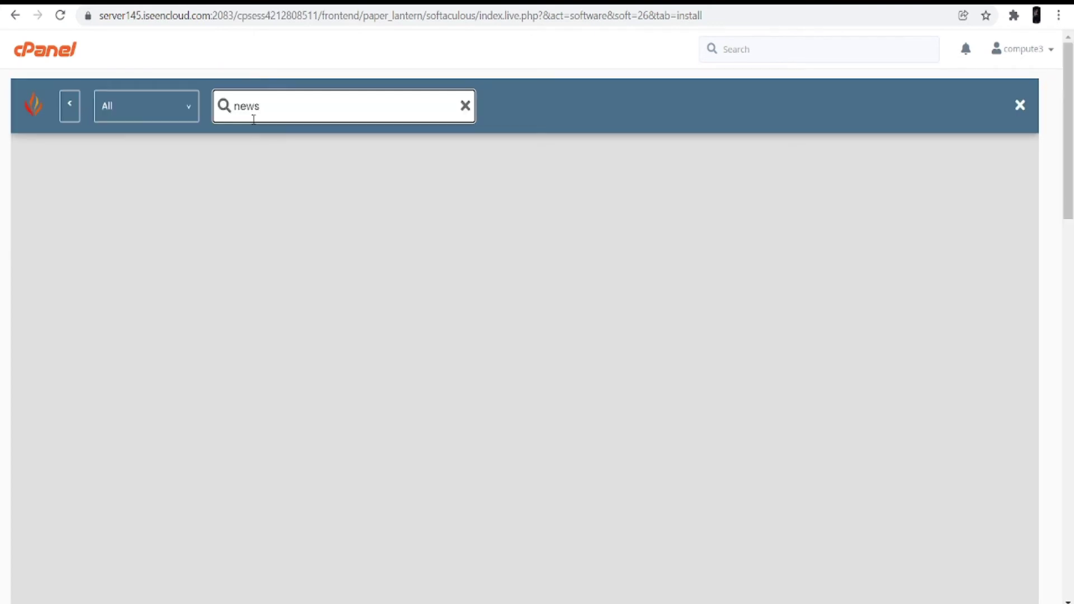
{"action": "left_click", "coordinate": [147, 112]}
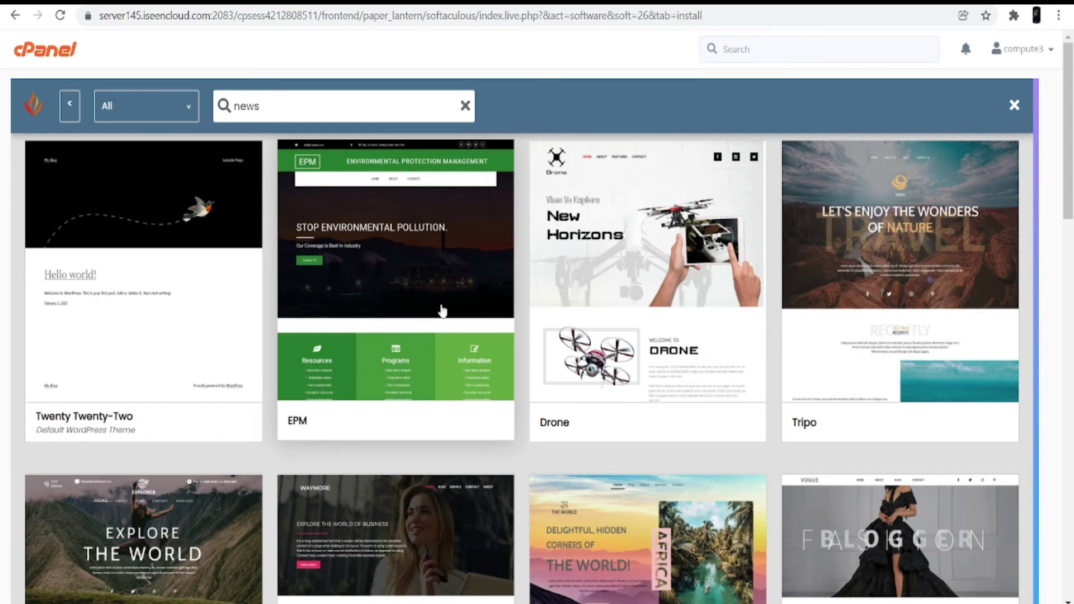
{"action": "scroll", "coordinate": [442, 311], "scroll_direction": "down", "scroll_amount": 10}
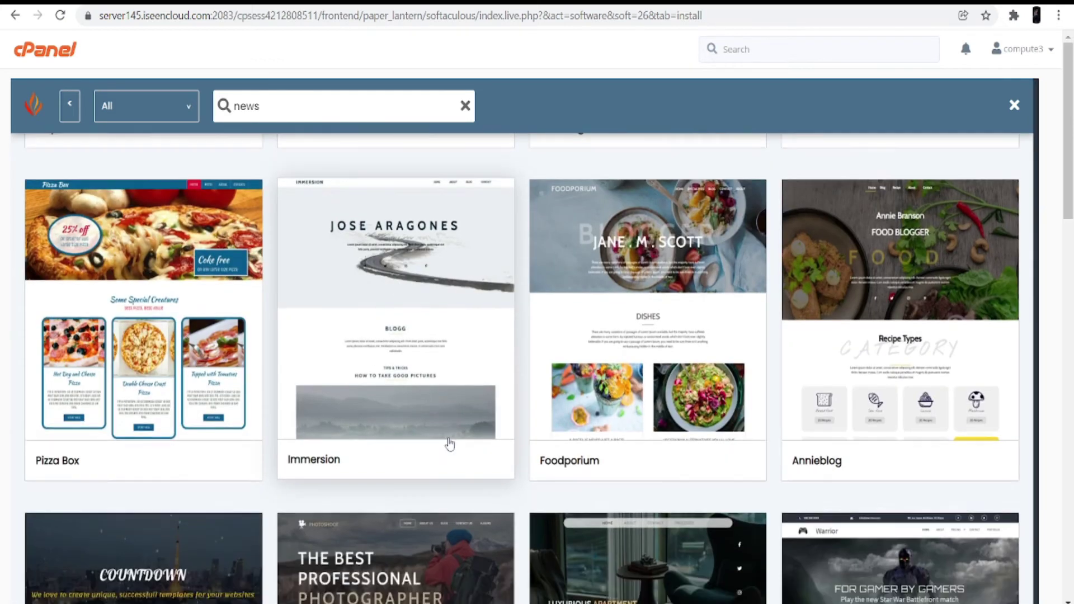
{"action": "scroll", "coordinate": [737, 322], "scroll_direction": "down", "scroll_amount": 10}
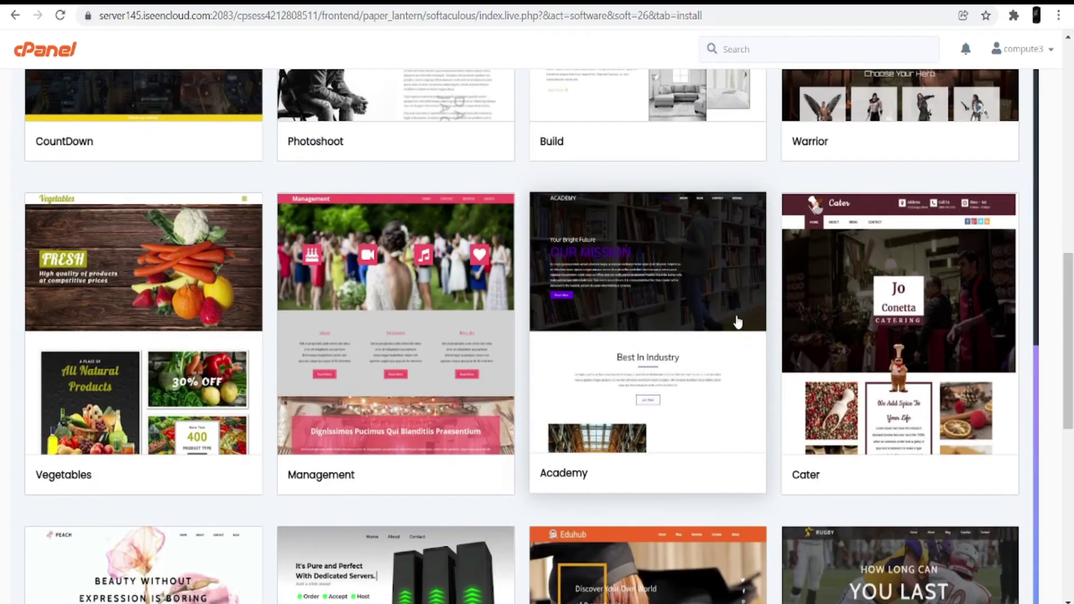
{"action": "scroll", "coordinate": [737, 322], "scroll_direction": "down", "scroll_amount": 1}
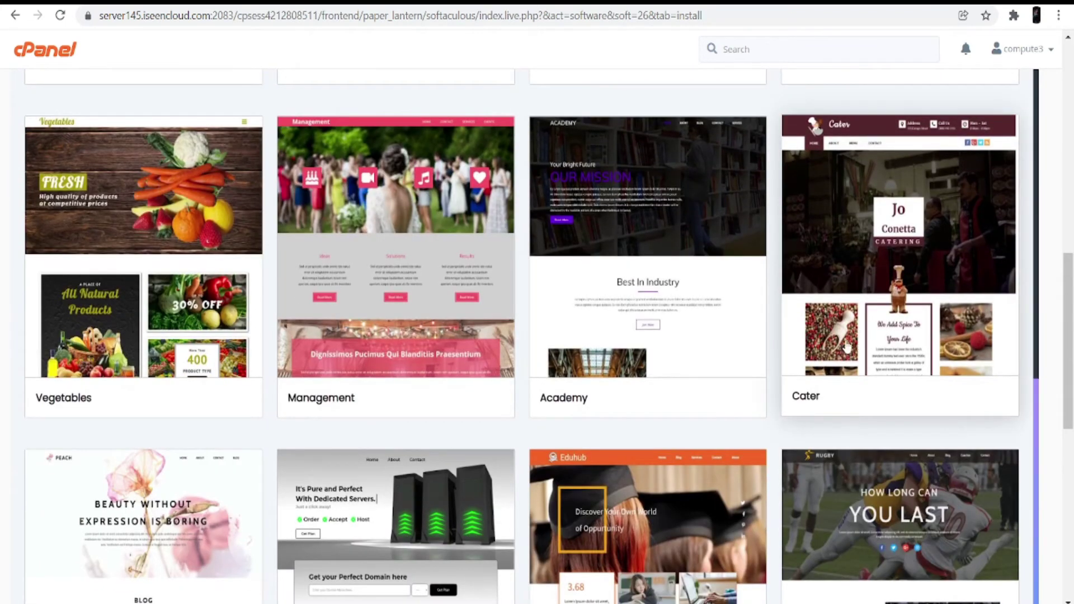
{"action": "left_click", "coordinate": [847, 347]}
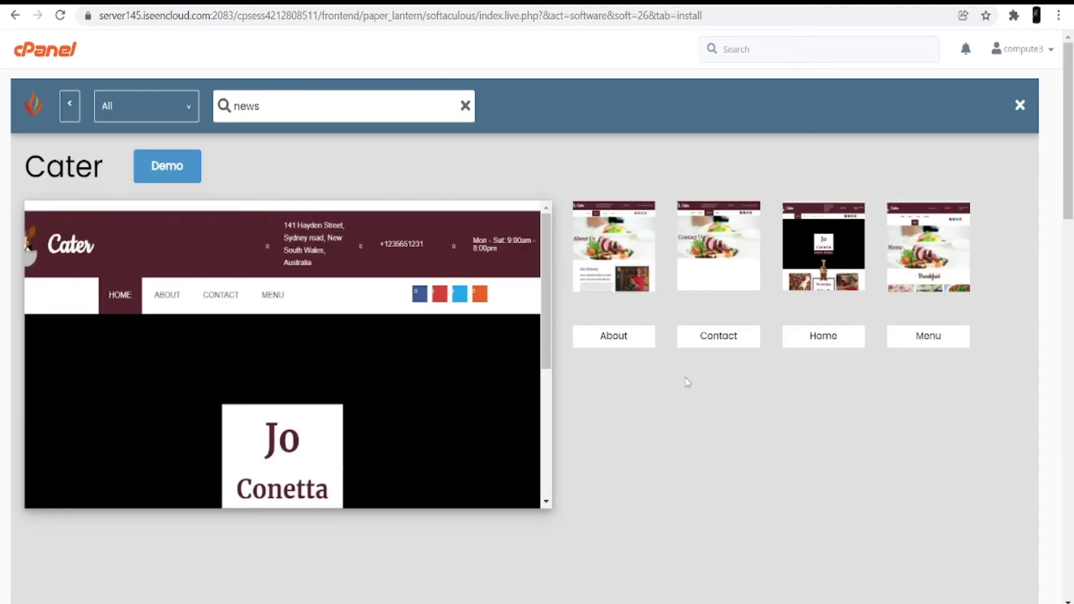
Select Cater as the theme, accept its demo images, and launch the WordPress installation.
{"action": "scroll", "coordinate": [683, 369], "scroll_direction": "down", "scroll_amount": 10}
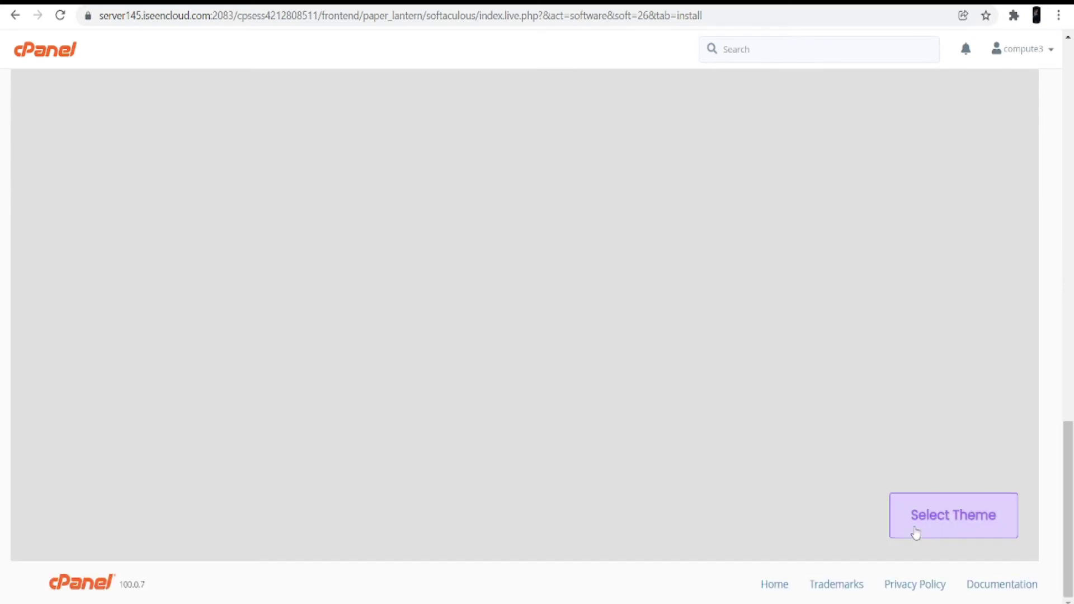
{"action": "left_click", "coordinate": [920, 519]}
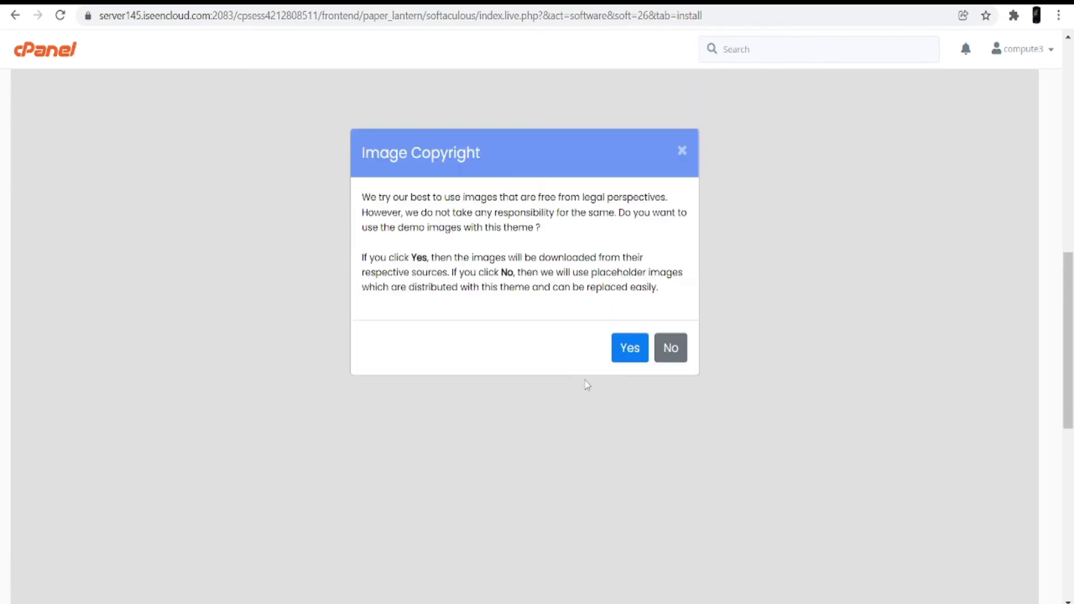
{"action": "left_click", "coordinate": [630, 409]}
{"action": "scroll", "coordinate": [633, 419], "scroll_direction": "down", "scroll_amount": 5}
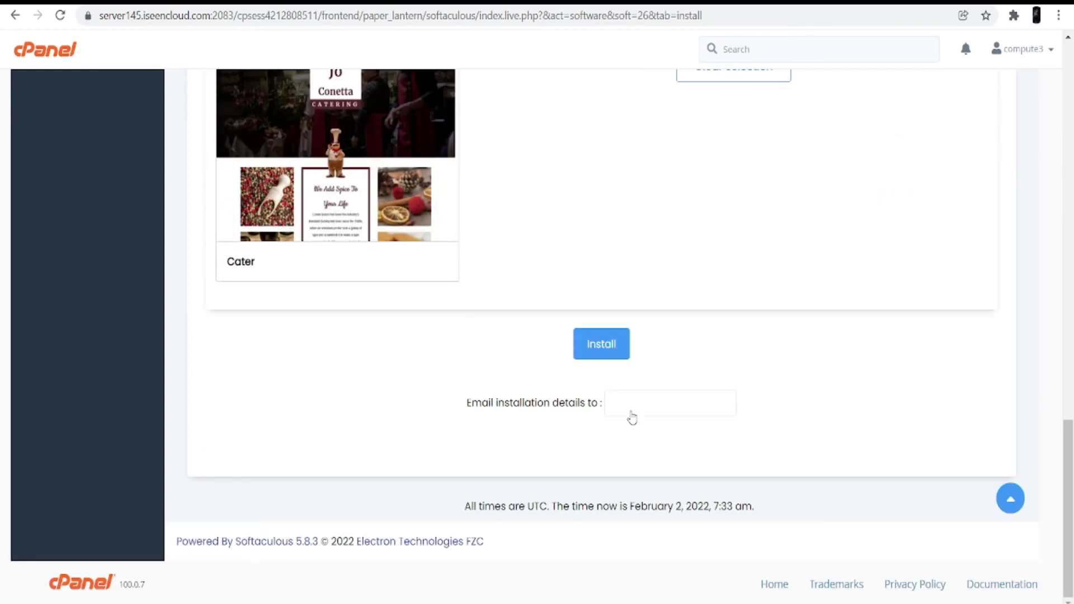
{"action": "left_click", "coordinate": [601, 344]}
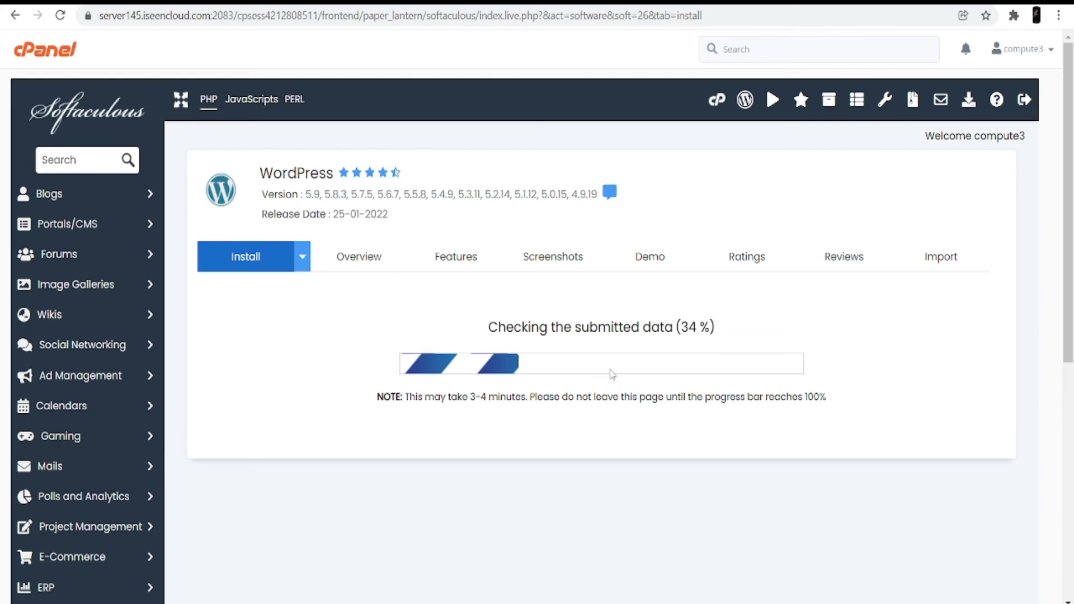
{"action": "scroll", "coordinate": [612, 374], "scroll_direction": "down", "scroll_amount": 4}
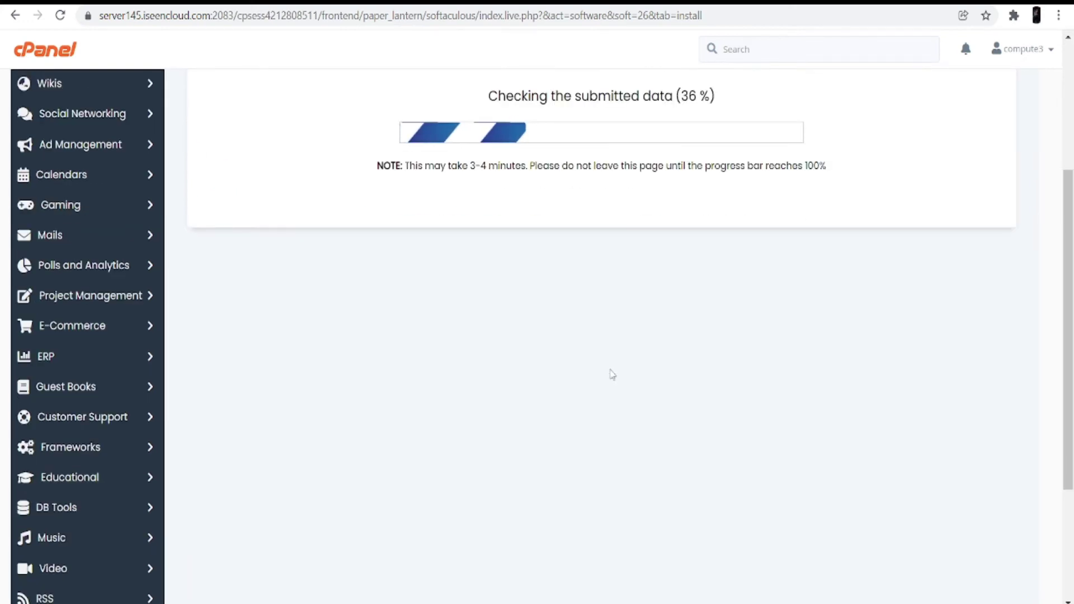
{"action": "scroll", "coordinate": [612, 374], "scroll_direction": "up", "scroll_amount": 3}
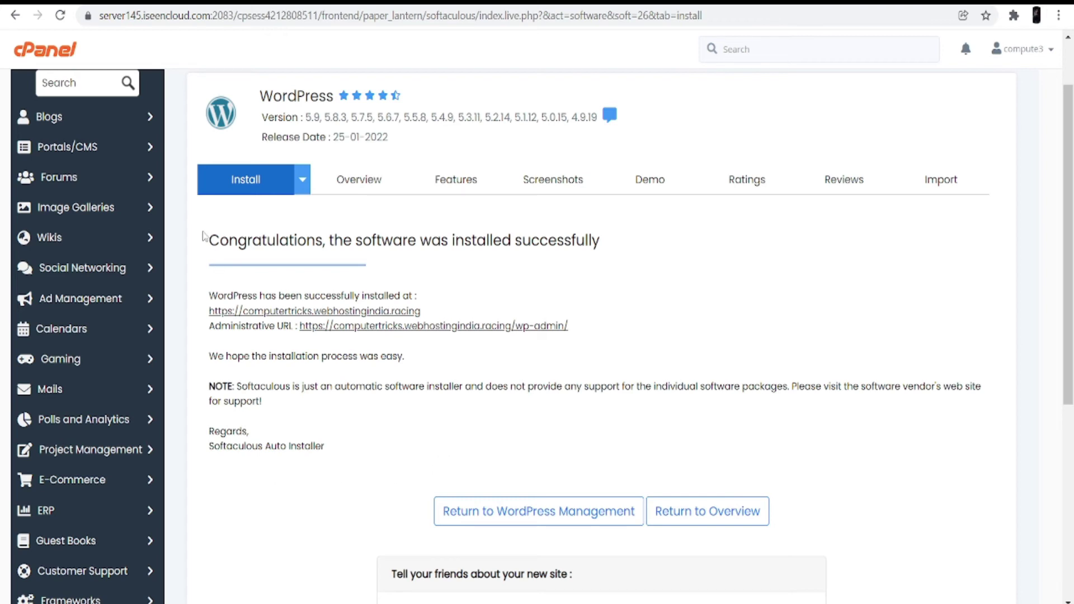
{"action": "left_click_drag", "start_coordinate": [212, 241], "coordinate": [439, 278]}
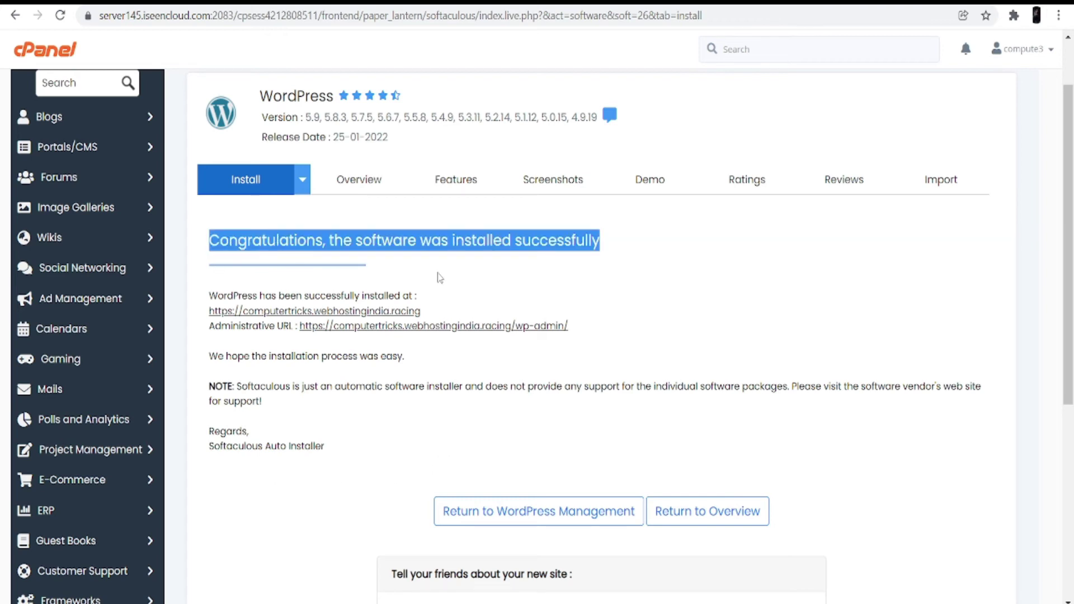
{"action": "left_click", "coordinate": [438, 273]}
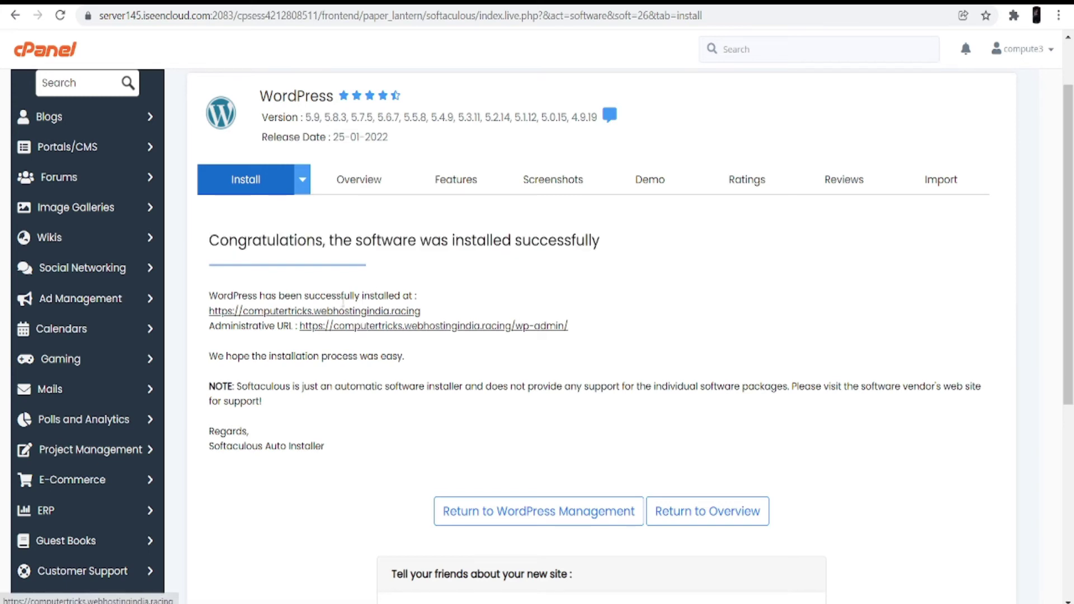
{"action": "left_click", "coordinate": [298, 312]}
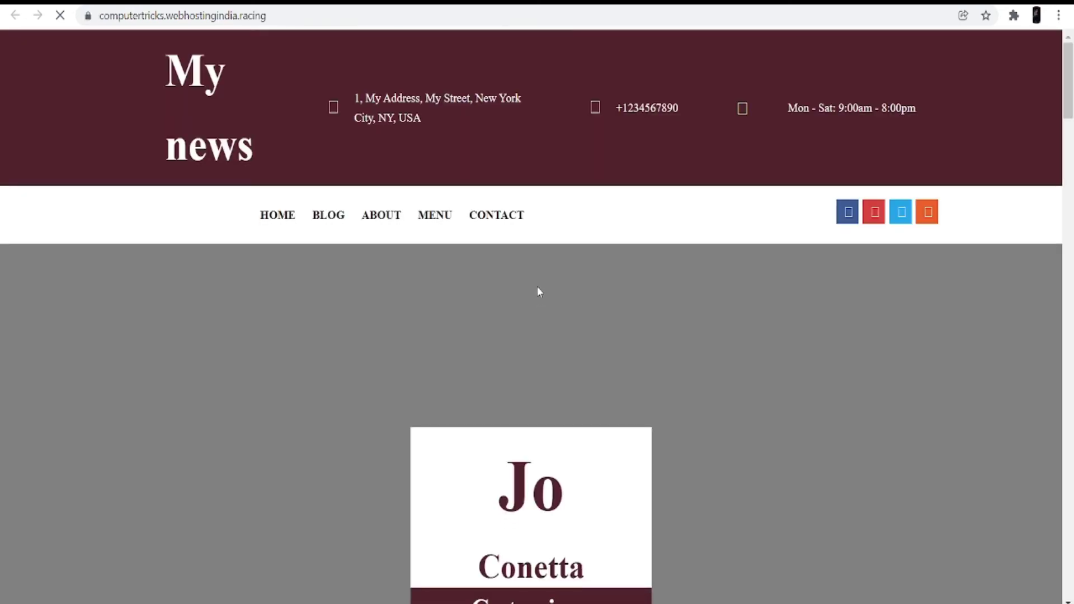
{"action": "scroll", "coordinate": [537, 287], "scroll_direction": "down", "scroll_amount": 3}
{"action": "scroll", "coordinate": [537, 290], "scroll_direction": "down", "scroll_amount": 15}
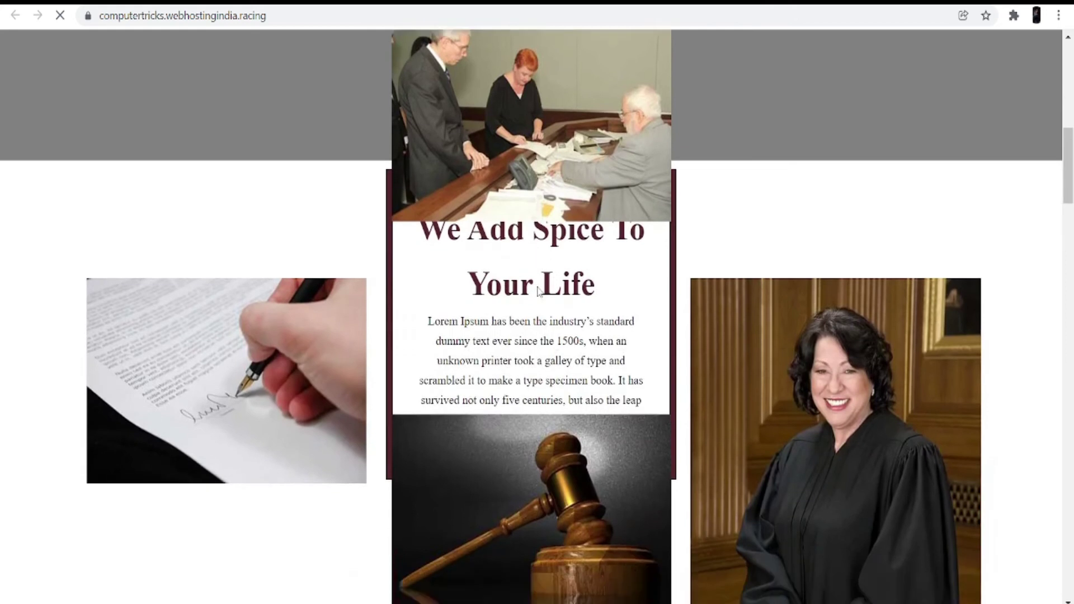
{"action": "key", "text": "ctrl+w"}
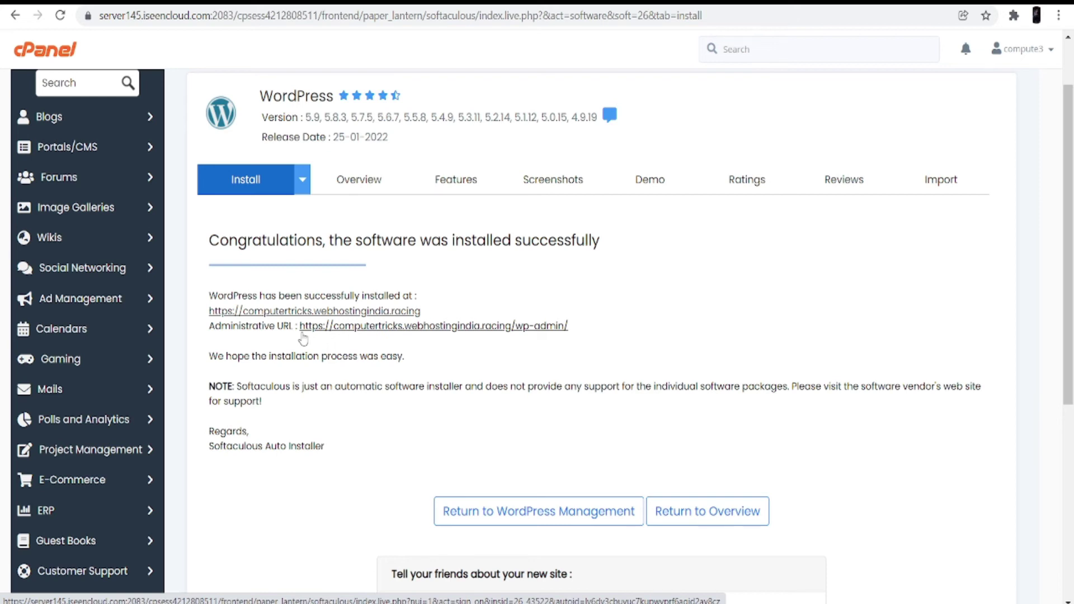
{"action": "left_click", "coordinate": [360, 327]}
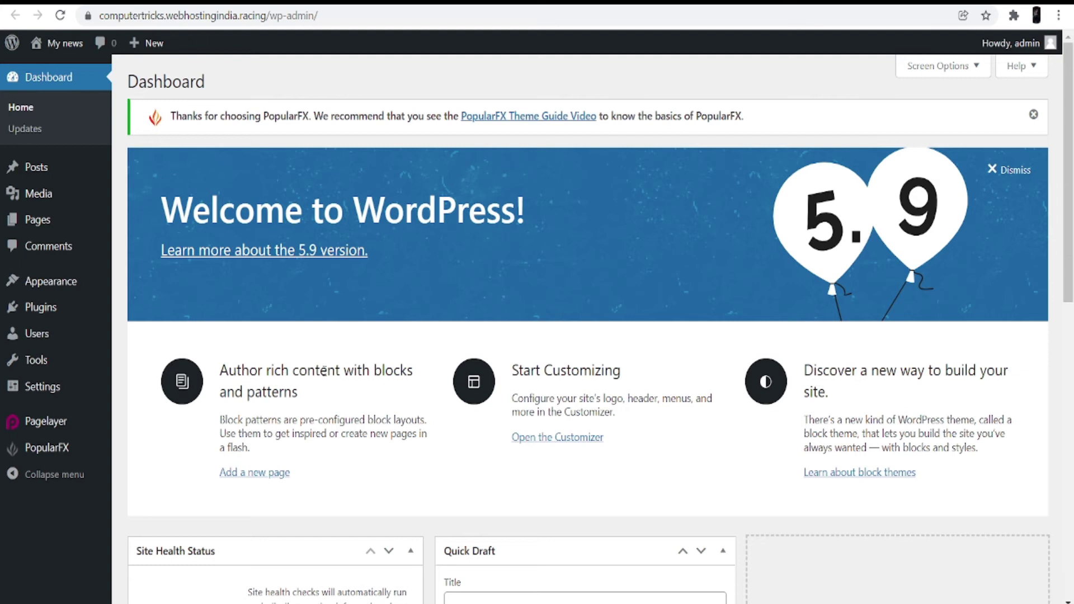
Browse the My news admin sidebar: Posts, Media, Pages, Appearance, Plugins, Users and Tools.
{"action": "scroll", "coordinate": [424, 383], "scroll_direction": "down", "scroll_amount": 2}
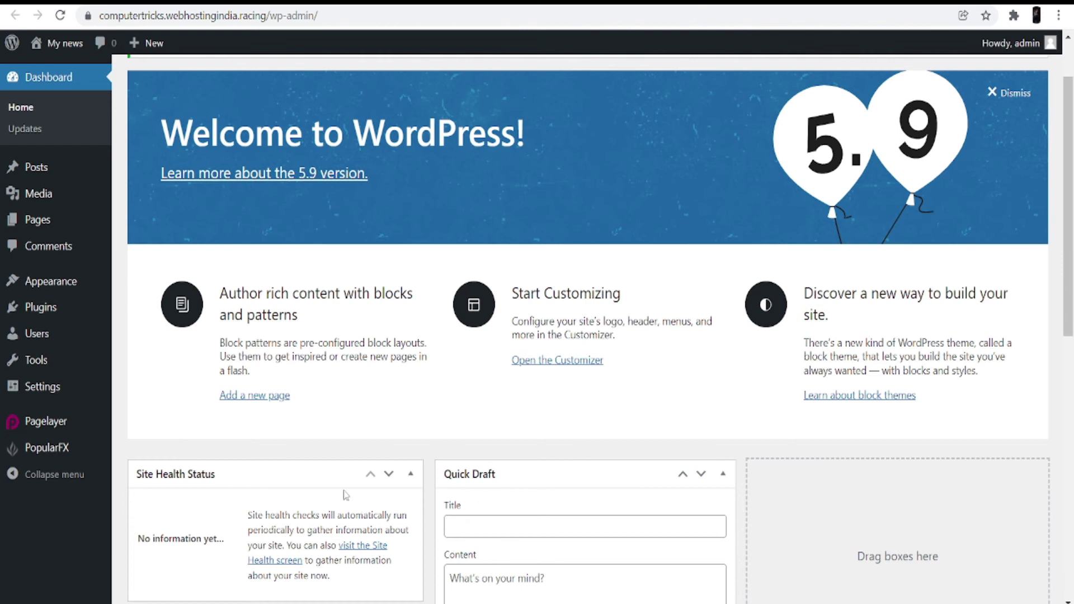
{"action": "mouse_move", "coordinate": [50, 177]}
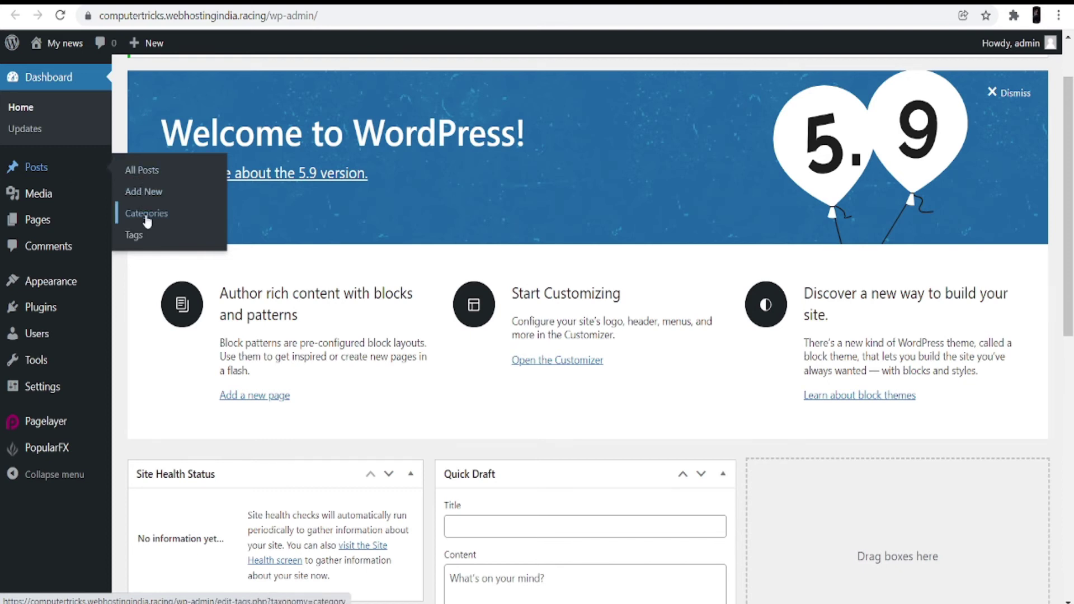
{"action": "mouse_move", "coordinate": [60, 204]}
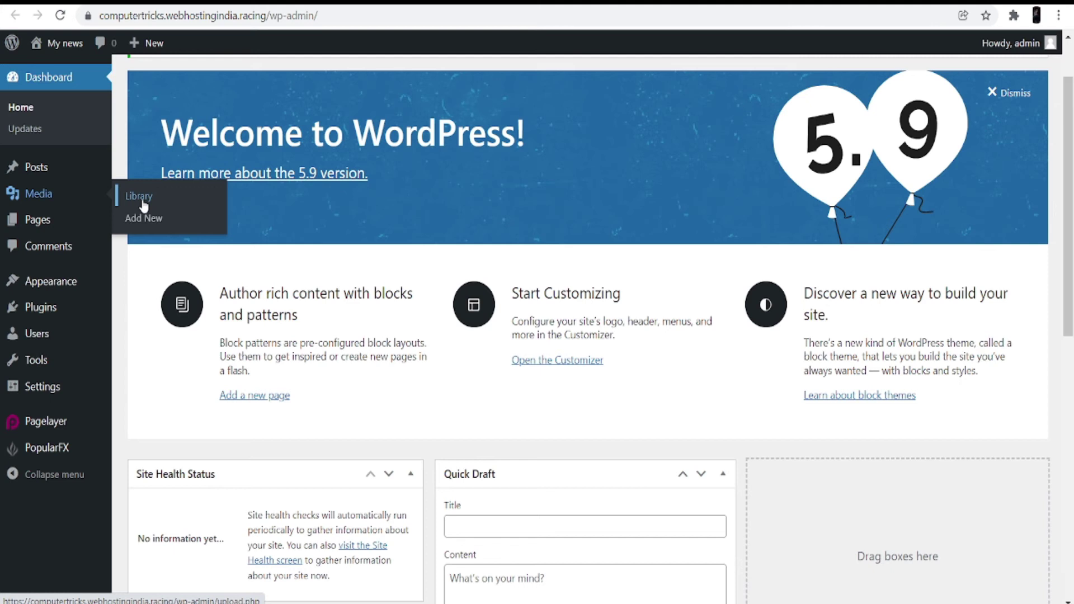
{"action": "mouse_move", "coordinate": [69, 224]}
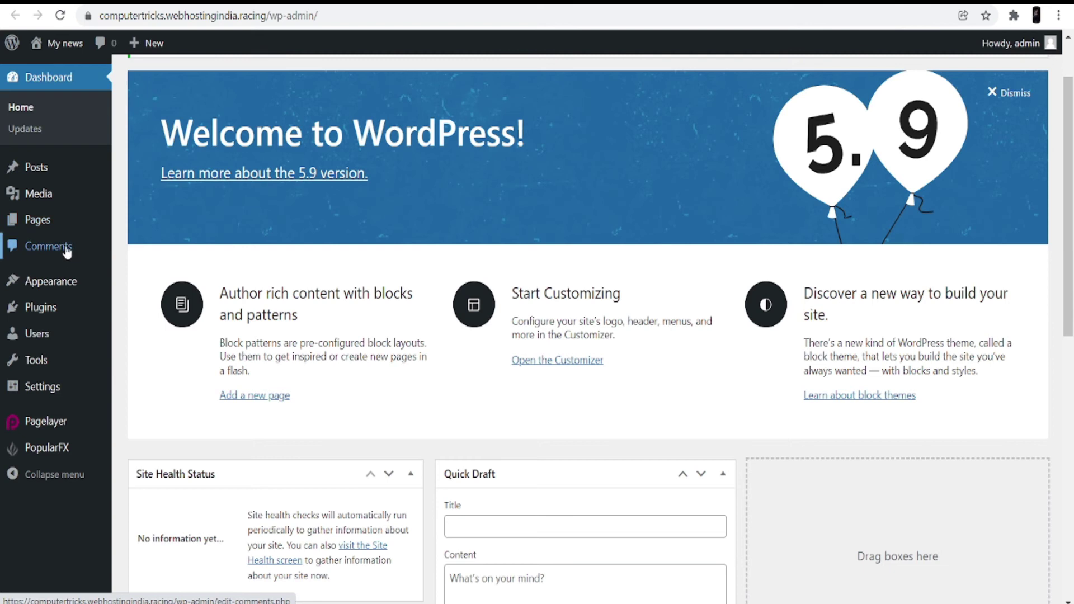
{"action": "mouse_move", "coordinate": [73, 284]}
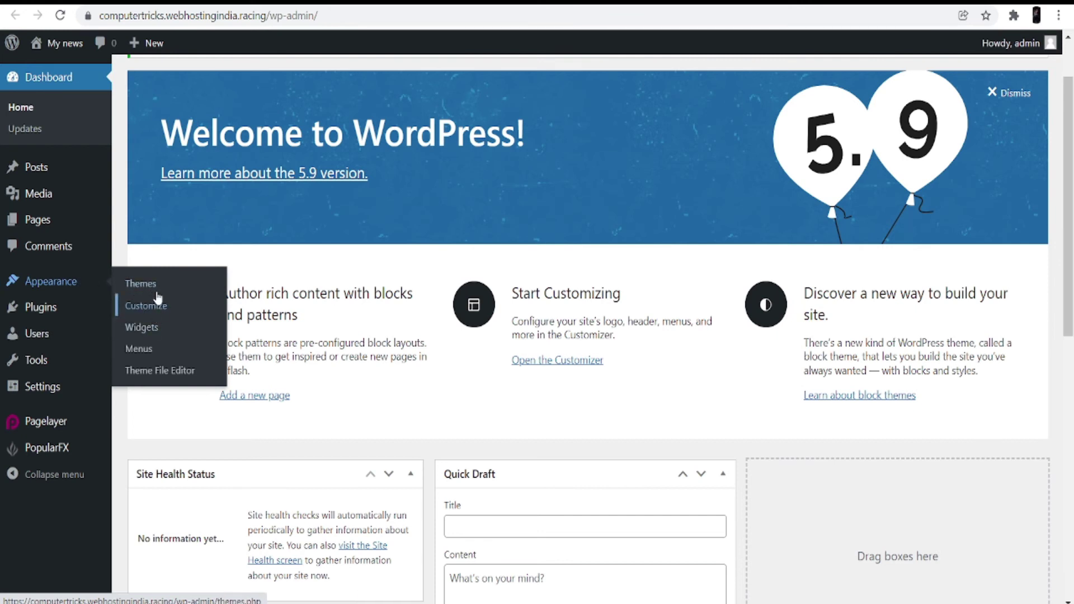
{"action": "mouse_move", "coordinate": [61, 316]}
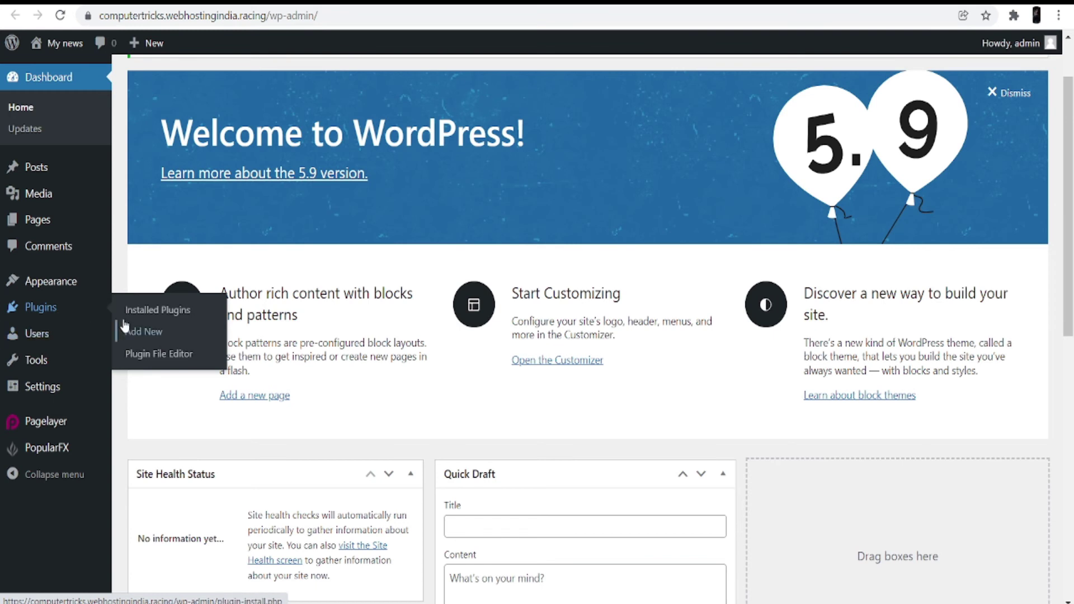
{"action": "mouse_move", "coordinate": [59, 341]}
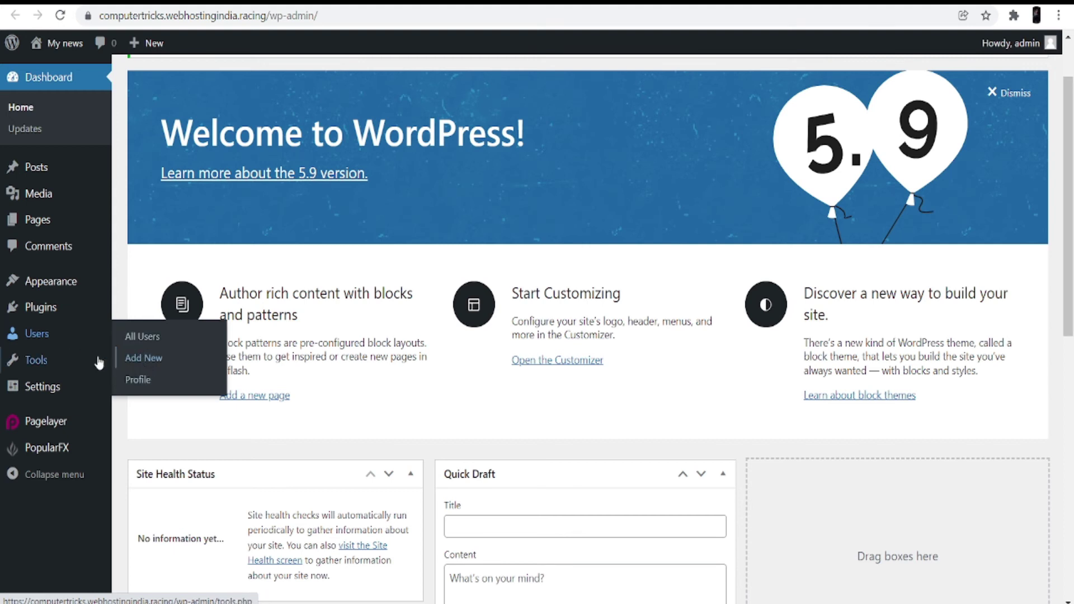
{"action": "mouse_move", "coordinate": [64, 364]}
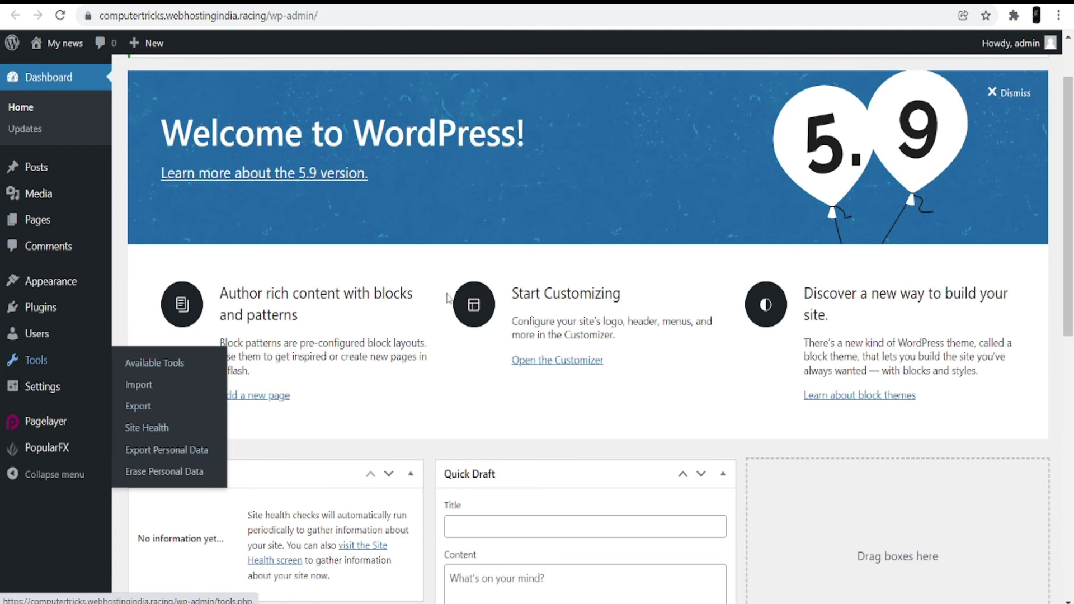
{"action": "left_click", "coordinate": [699, 5]}
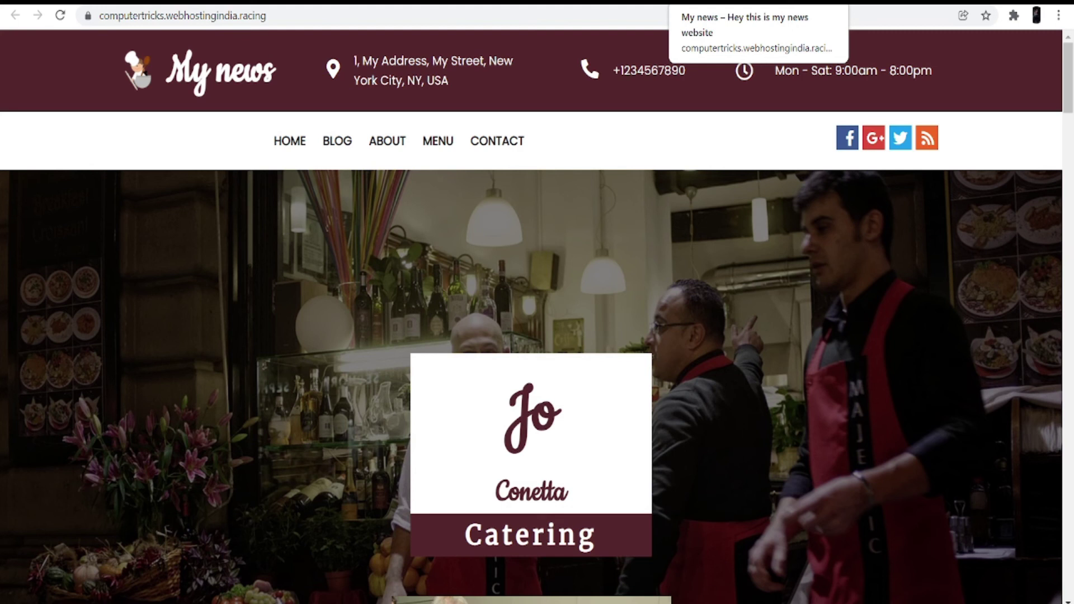
{"action": "scroll", "coordinate": [580, 260], "scroll_direction": "down", "scroll_amount": 10}
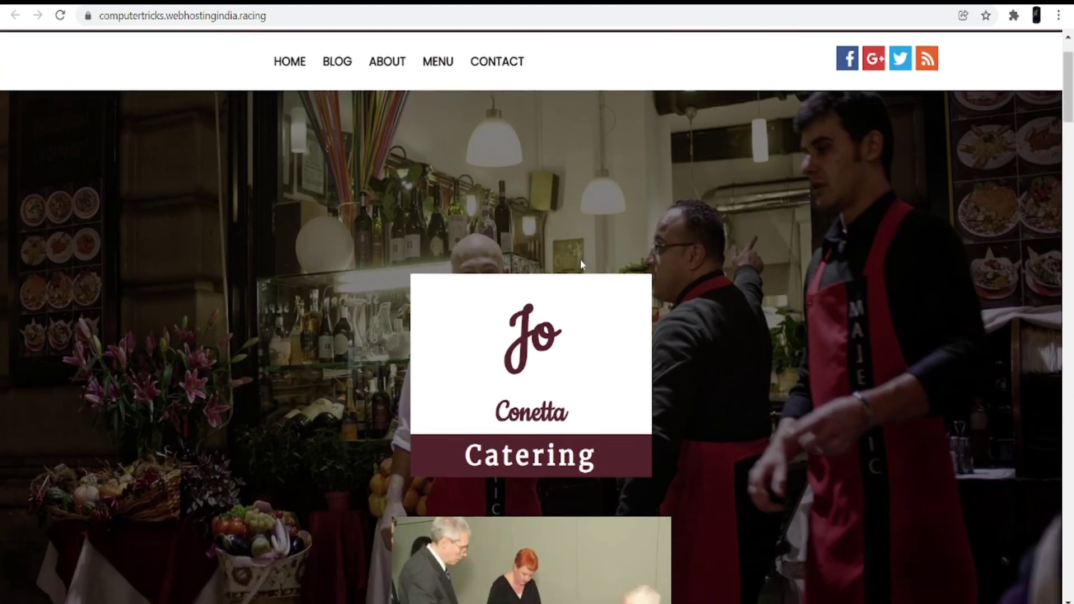
{"action": "scroll", "coordinate": [581, 263], "scroll_direction": "down", "scroll_amount": 6}
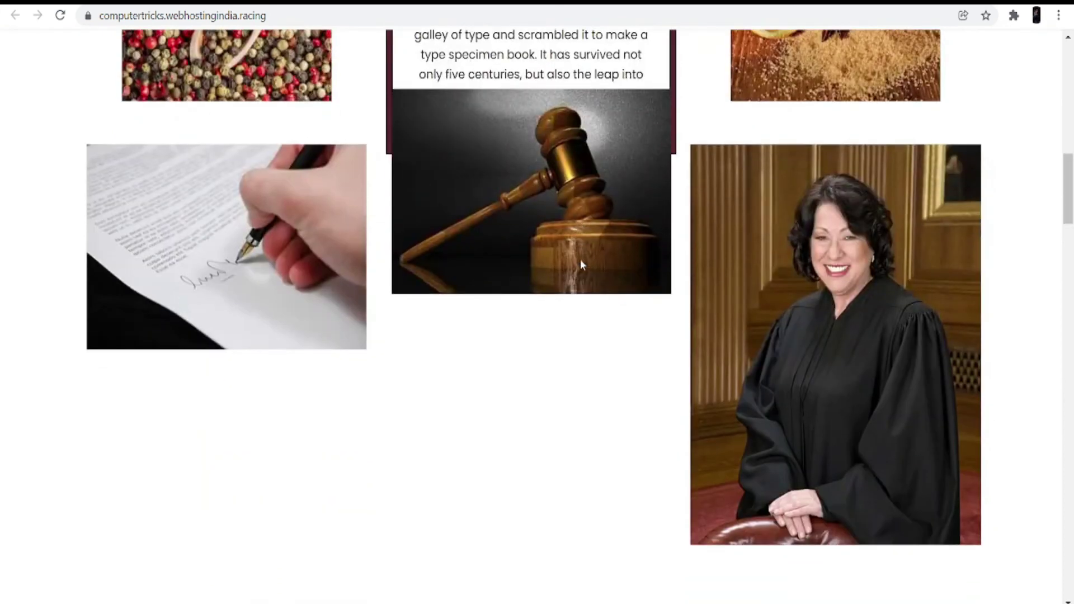
{"action": "scroll", "coordinate": [581, 264], "scroll_direction": "down", "scroll_amount": 7}
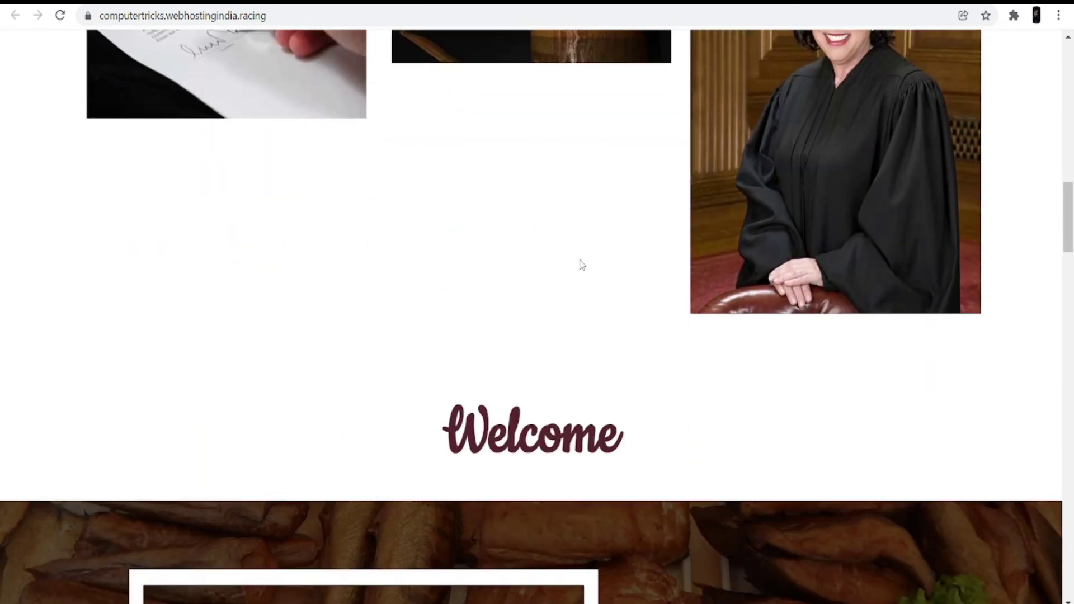
{"action": "scroll", "coordinate": [581, 263], "scroll_direction": "down", "scroll_amount": 5}
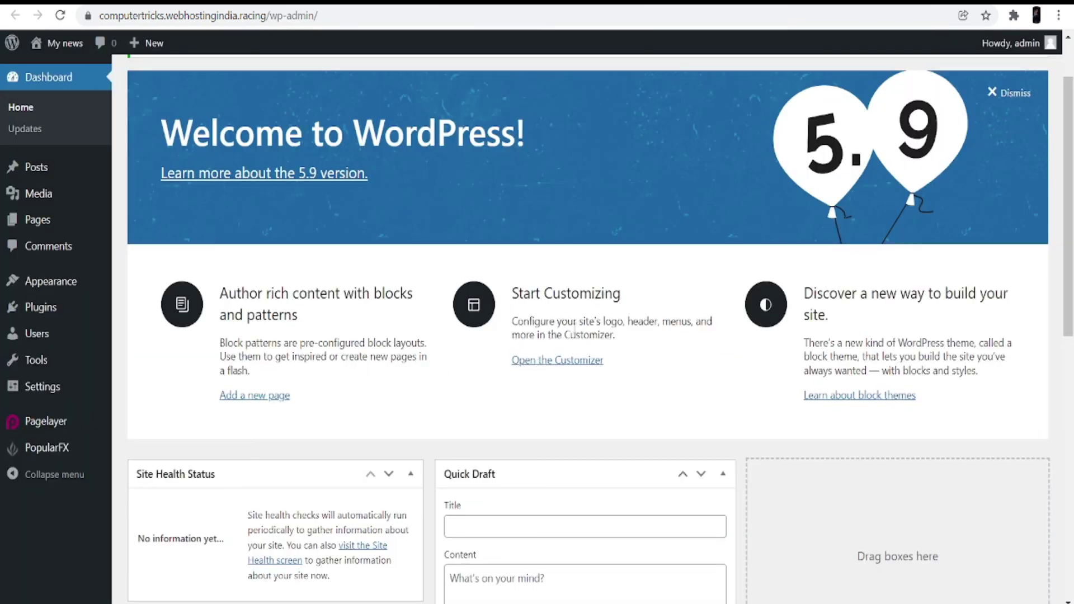
From the Customizer's Header, Footer, Templates, Pages list, open the Header and Single Template in Pagelayer.
{"action": "left_click", "coordinate": [557, 361]}
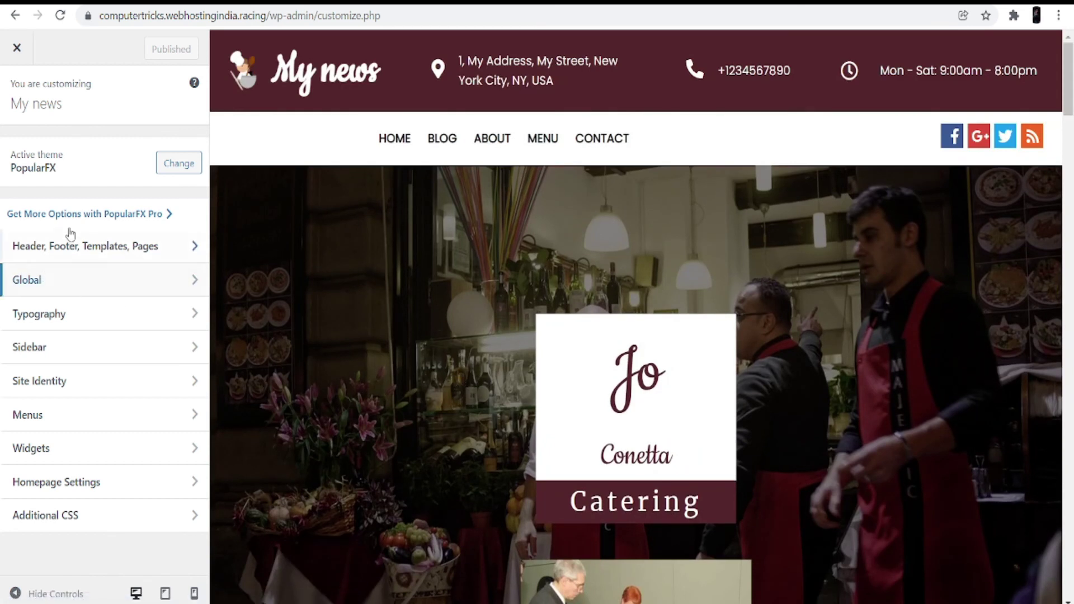
{"action": "left_click", "coordinate": [144, 254]}
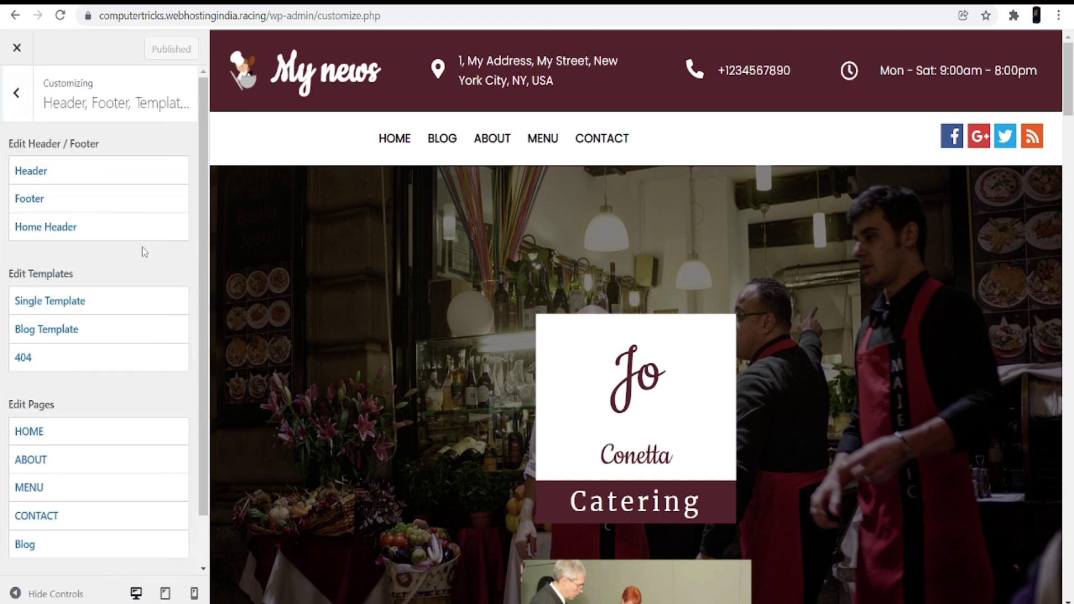
{"action": "left_click", "coordinate": [88, 183]}
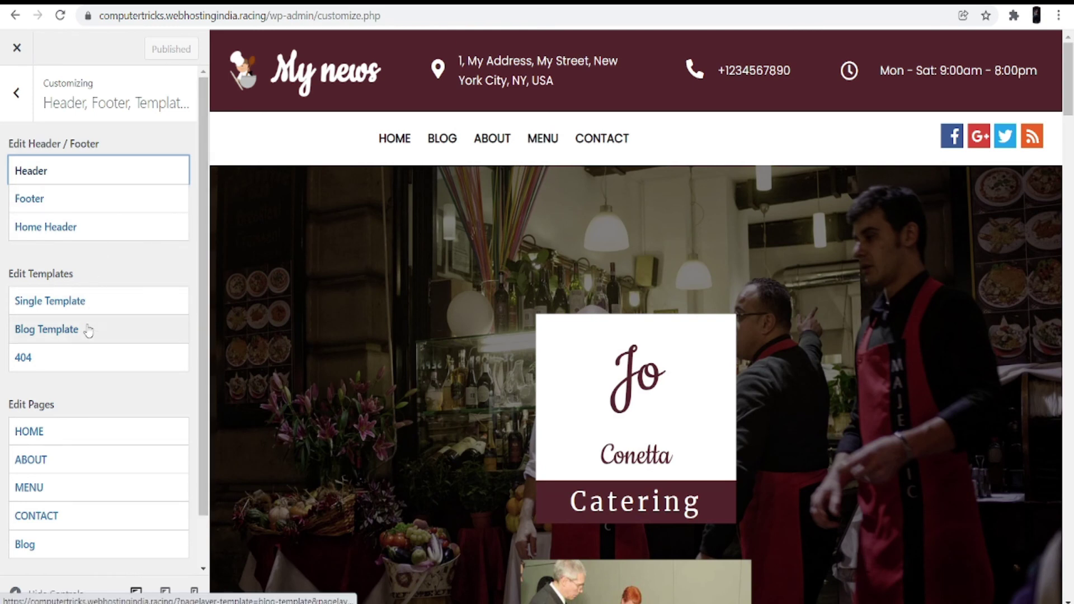
{"action": "left_click", "coordinate": [99, 311]}
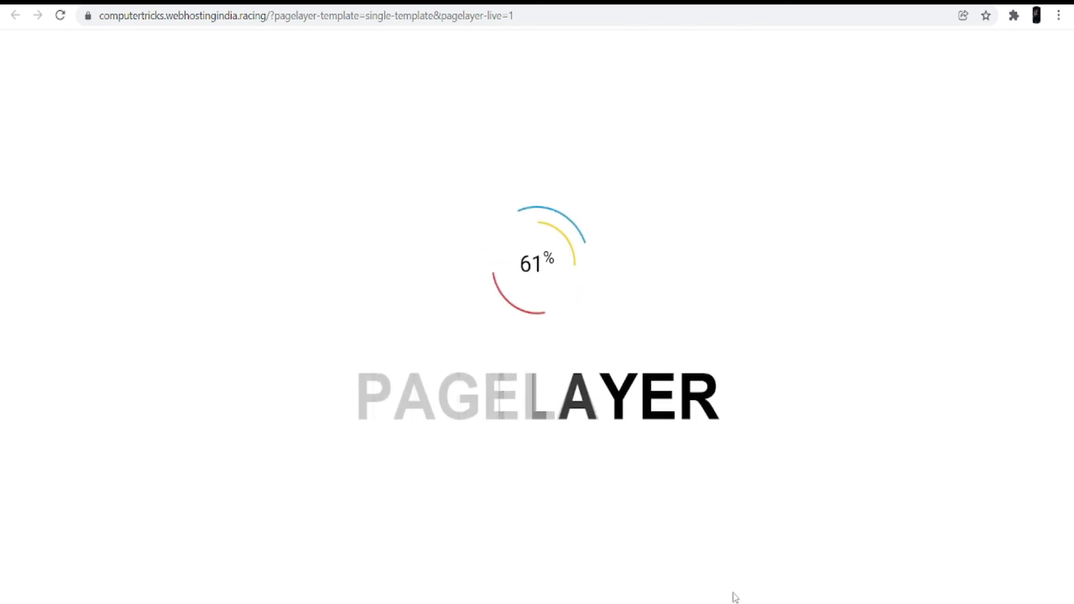
{"action": "scroll", "coordinate": [742, 412], "scroll_direction": "down", "scroll_amount": 4}
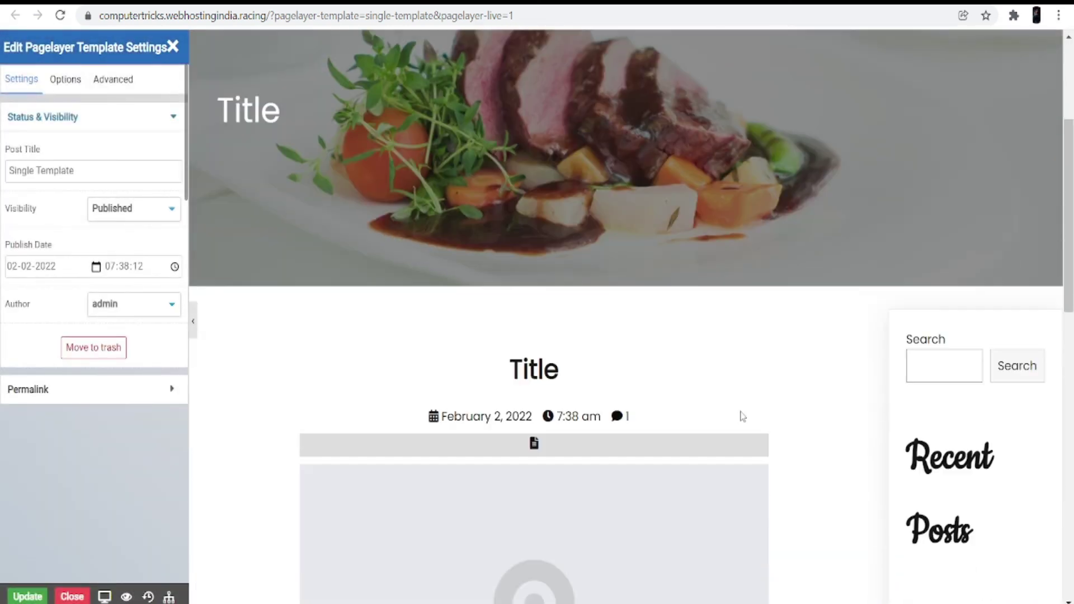
{"action": "scroll", "coordinate": [649, 542], "scroll_direction": "down", "scroll_amount": 4}
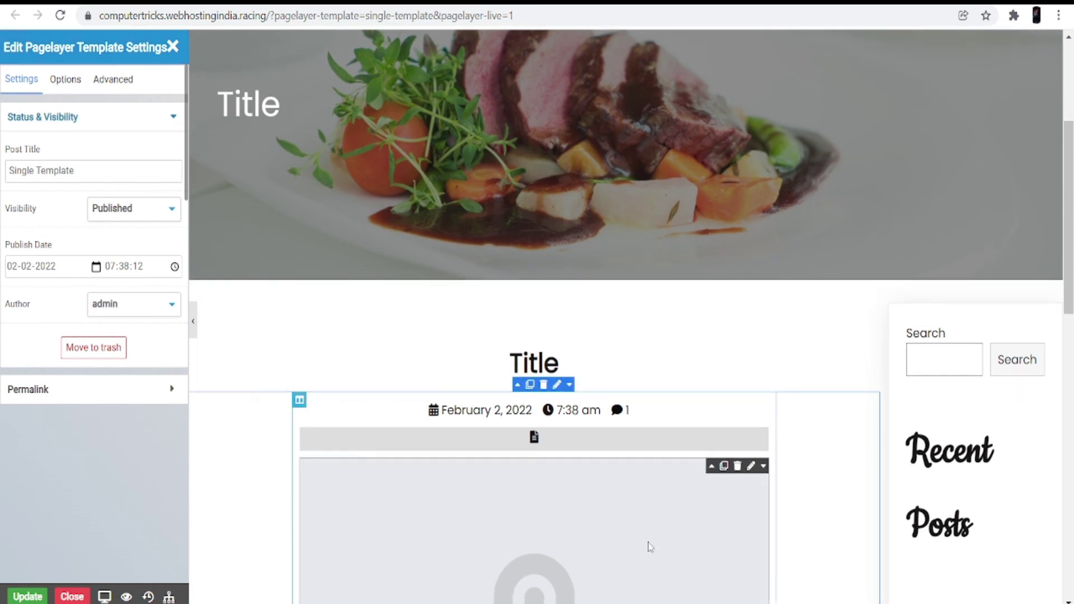
{"action": "scroll", "coordinate": [696, 509], "scroll_direction": "up", "scroll_amount": 8}
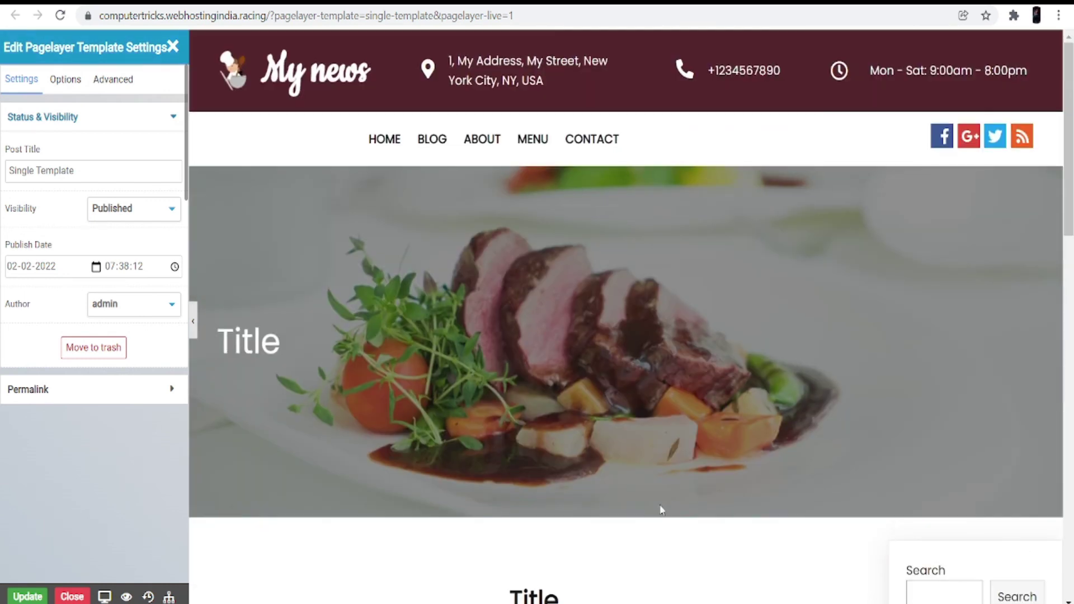